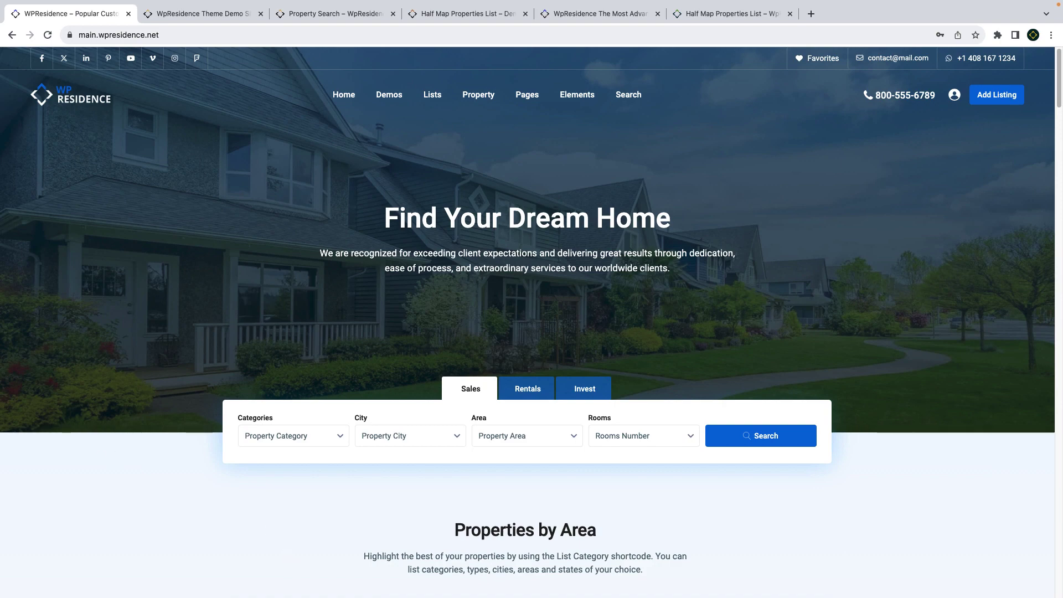
Browse the San Jose demo homepage, then open the property type list on Property Search.
key("ctrl+Tab")
scroll(232, 335, "down", 5)
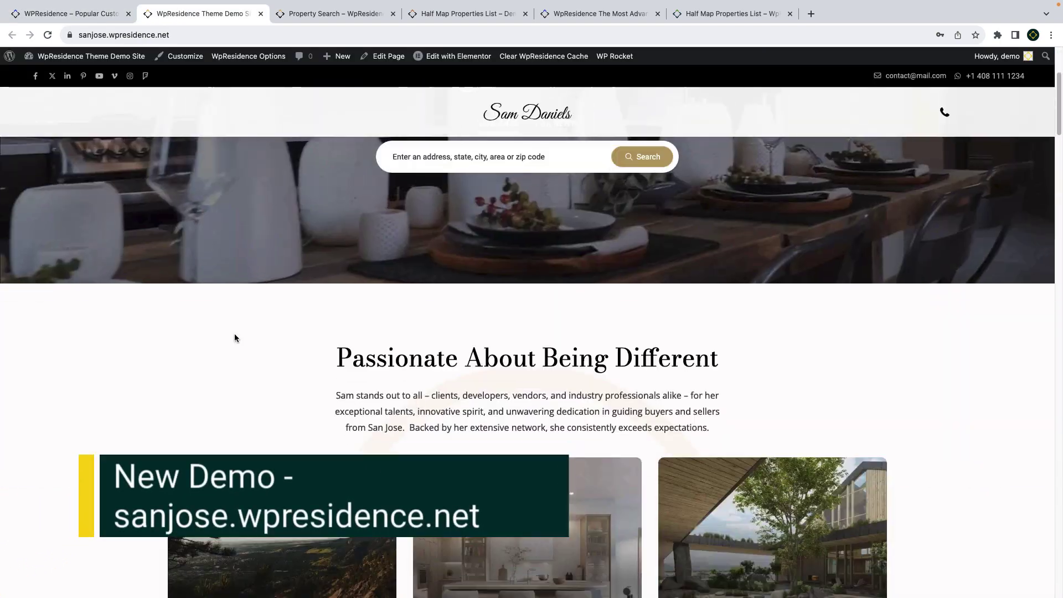
scroll(233, 337, "down", 2)
key("ctrl+Tab")
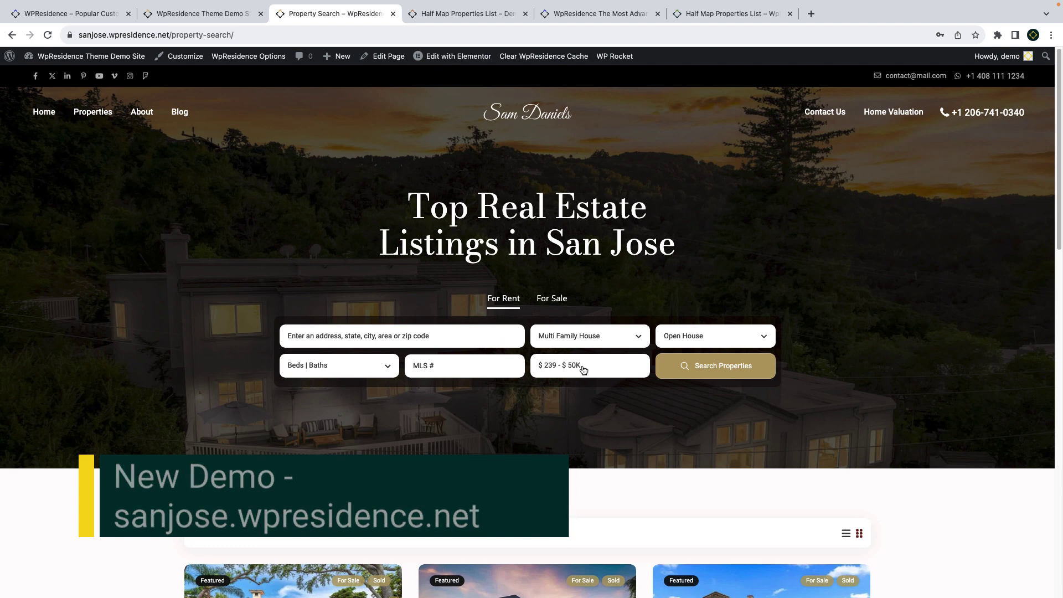
left_click(573, 339)
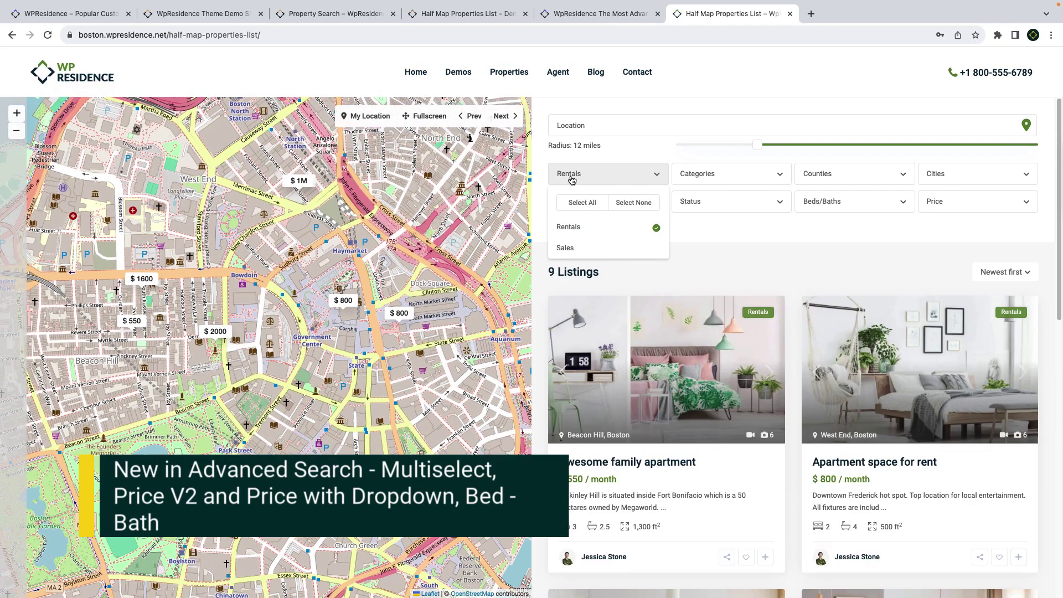
Preview the Boston half-map filters: listing type, categories, beds/baths and price range.
left_click(571, 176)
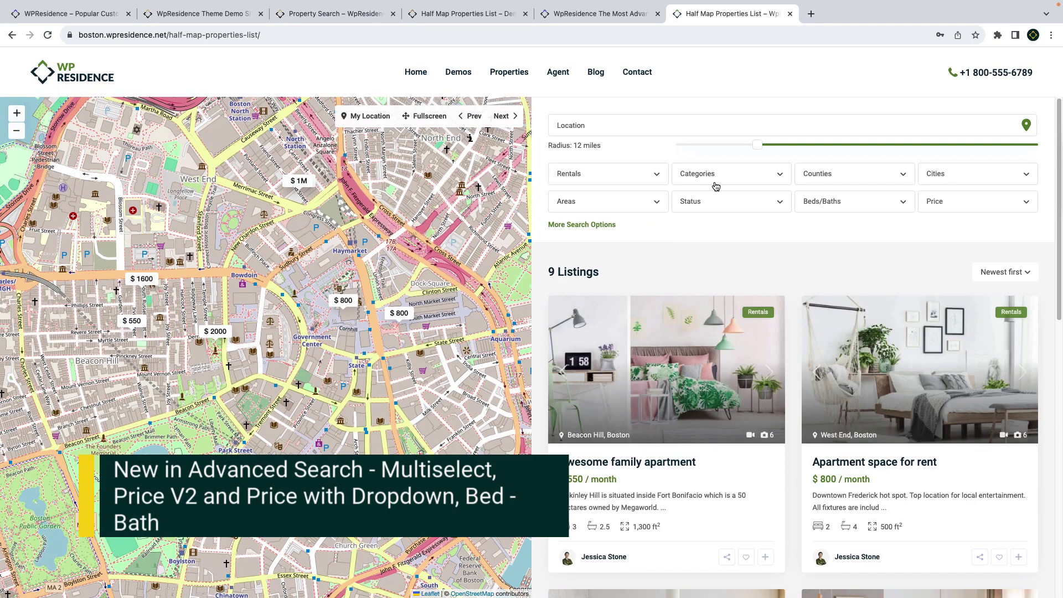
left_click(713, 182)
left_click(705, 177)
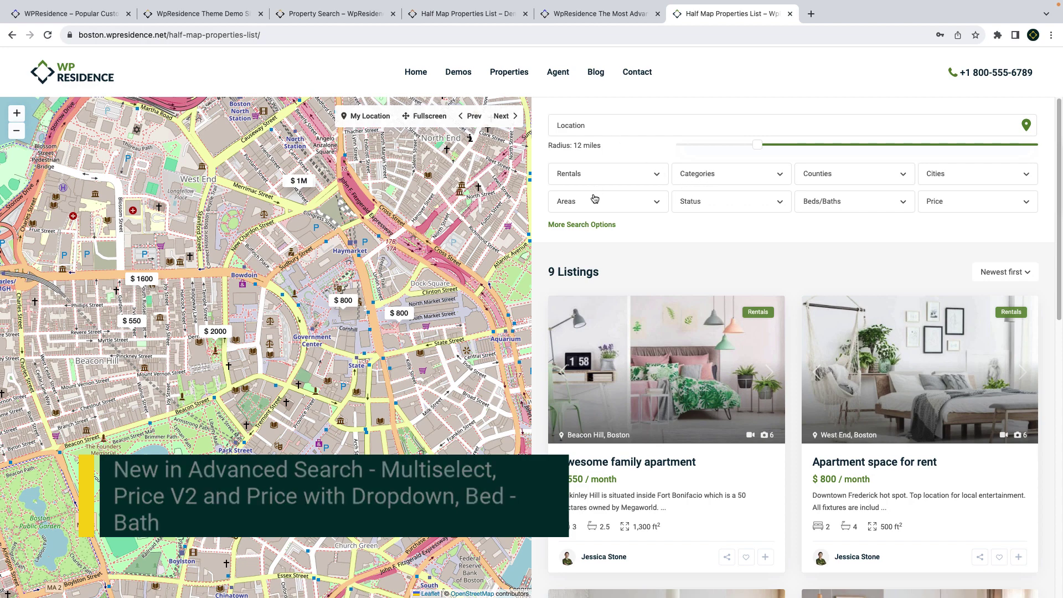
left_click(834, 210)
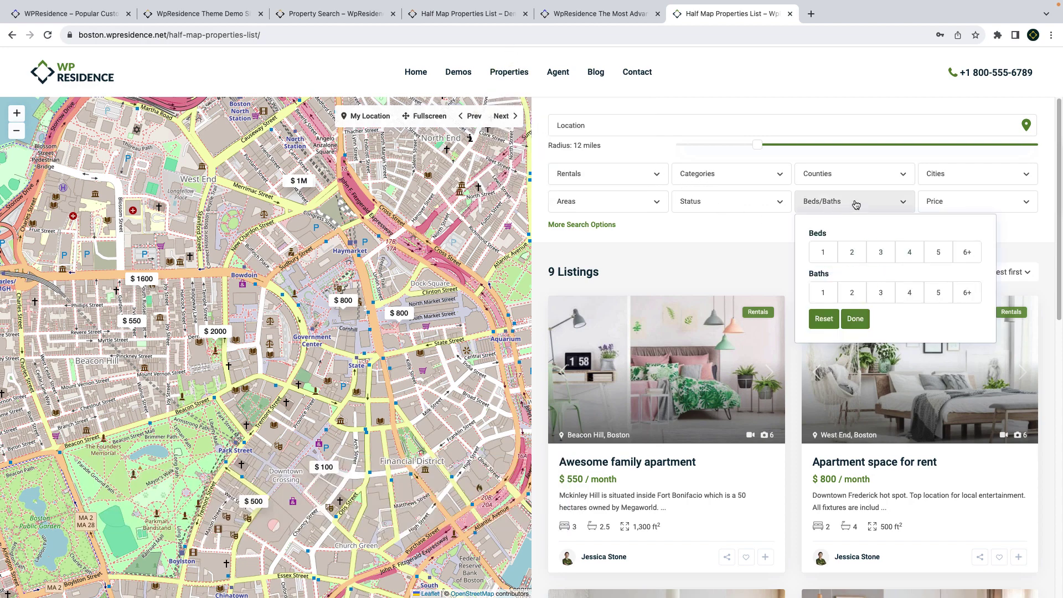
left_click(948, 208)
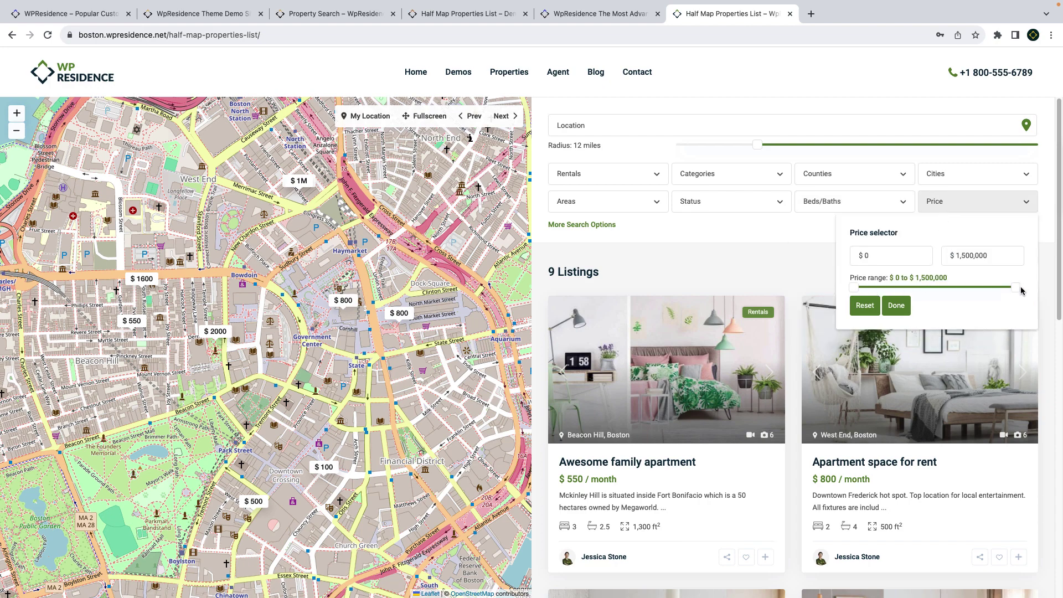
left_click(896, 306)
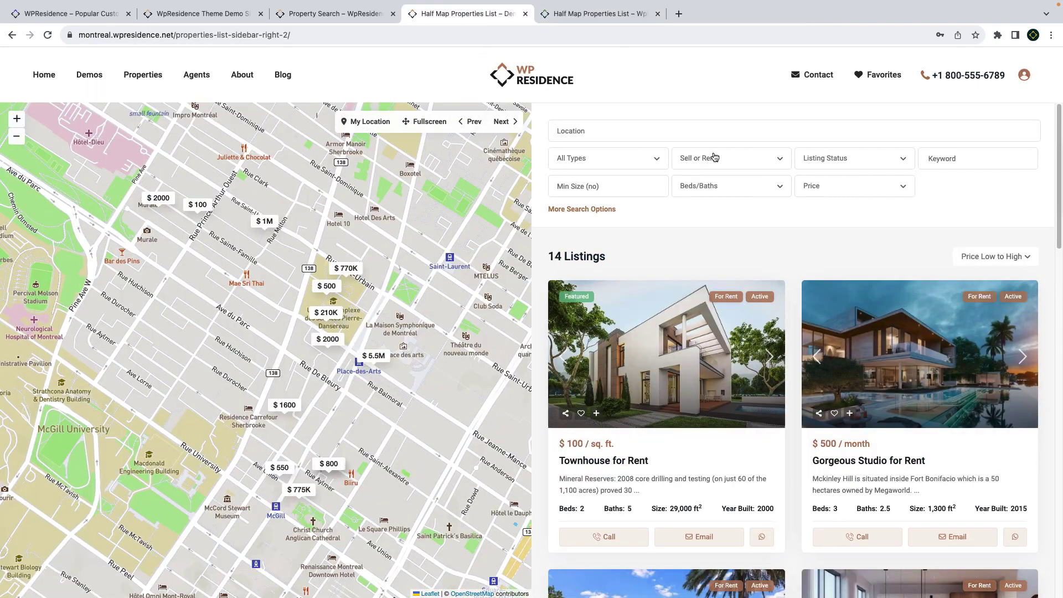
Preview Montreal's minimum and maximum price lists, then open San Jose's property type choices.
left_click(833, 190)
left_click(857, 244)
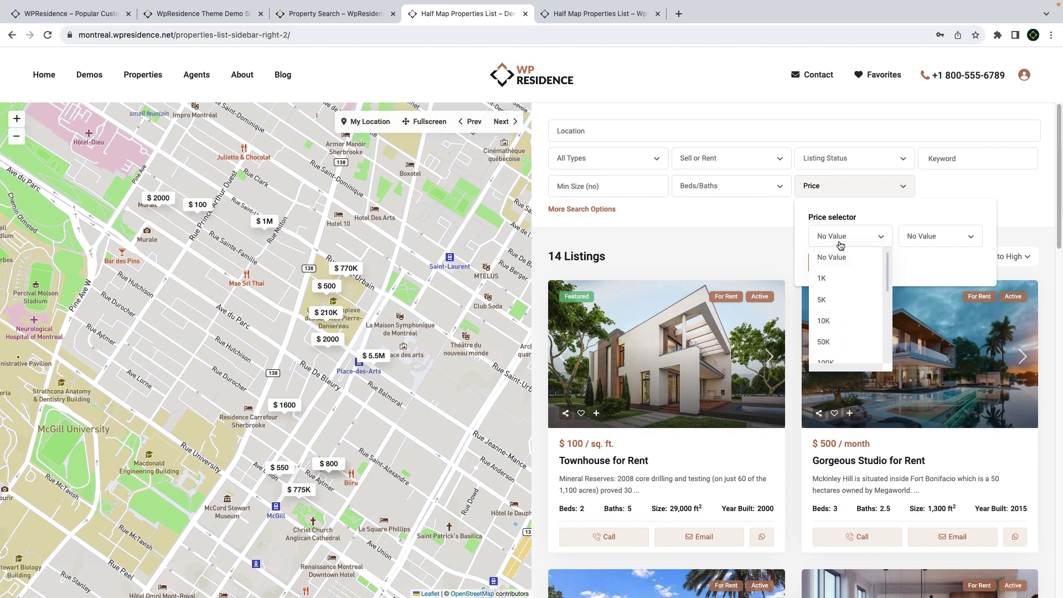
left_click(839, 244)
left_click(958, 246)
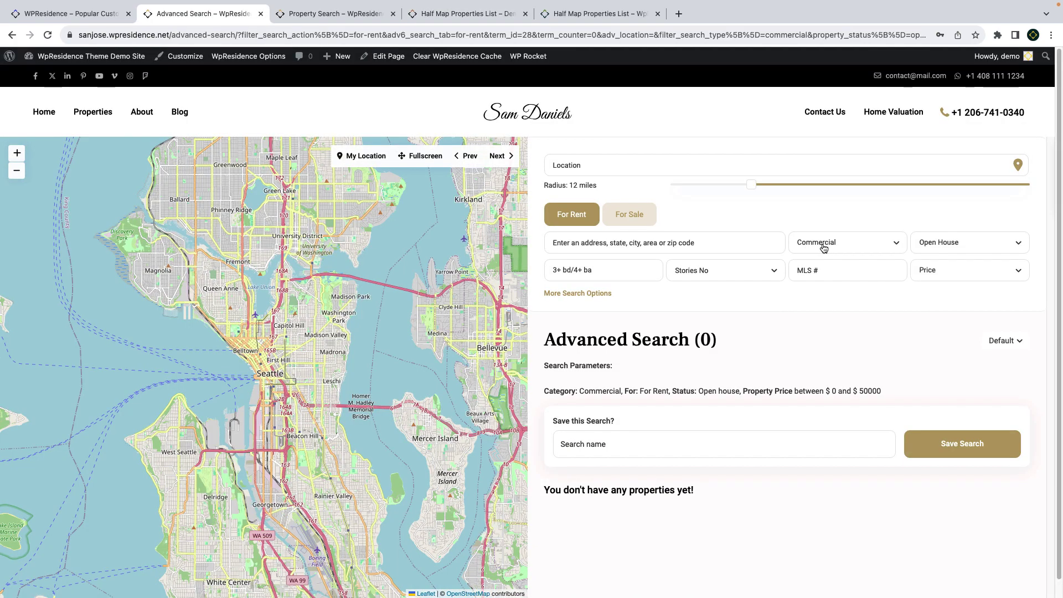
left_click(823, 247)
Add Houses, Multi Family House and Residential to the San Jose property types.
left_click(835, 337)
left_click(864, 360)
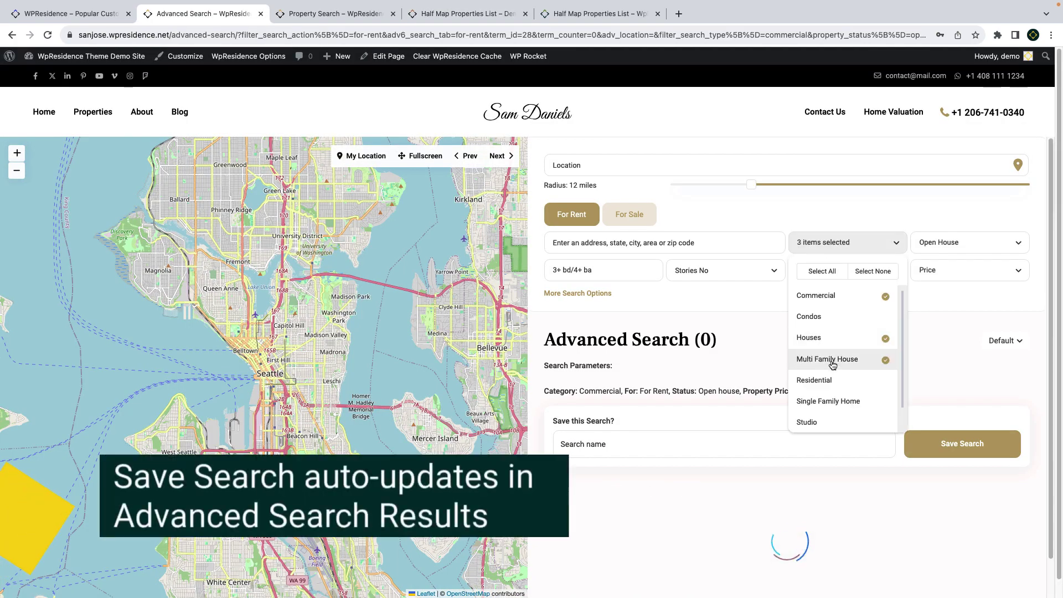
left_click(822, 381)
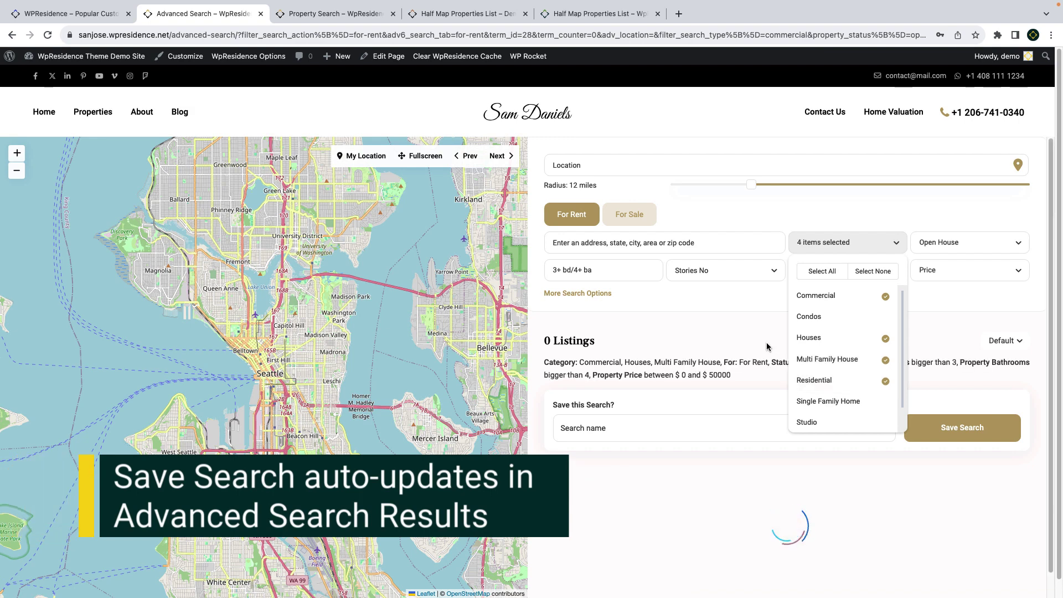
Set Stories to 2 and narrow the price range to about $11,519–$35,593.
left_click(720, 271)
left_click(692, 330)
left_click(947, 274)
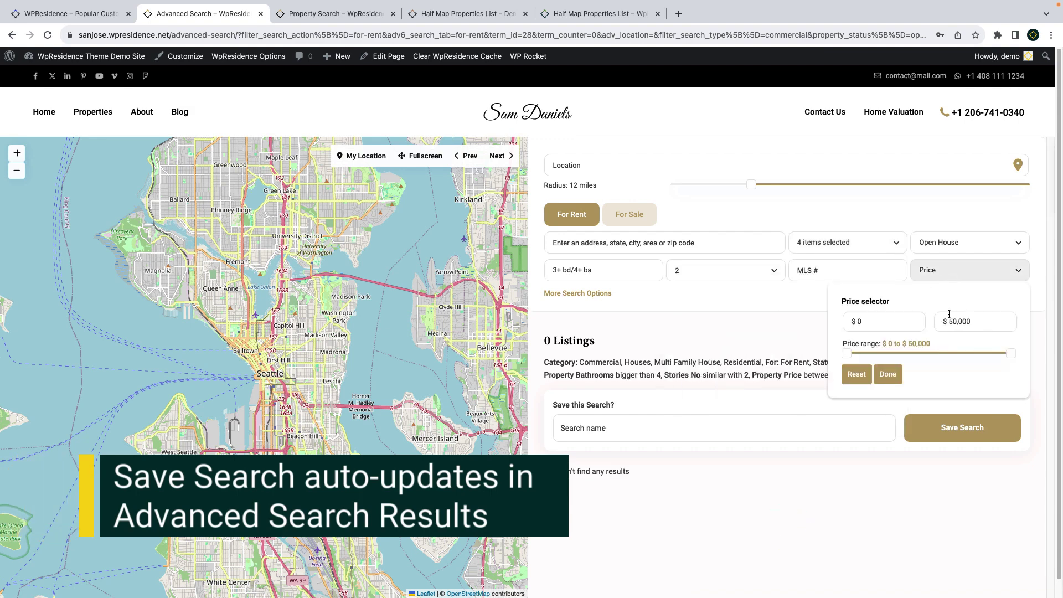
left_click_drag(864, 355, 1008, 354)
left_click(888, 375)
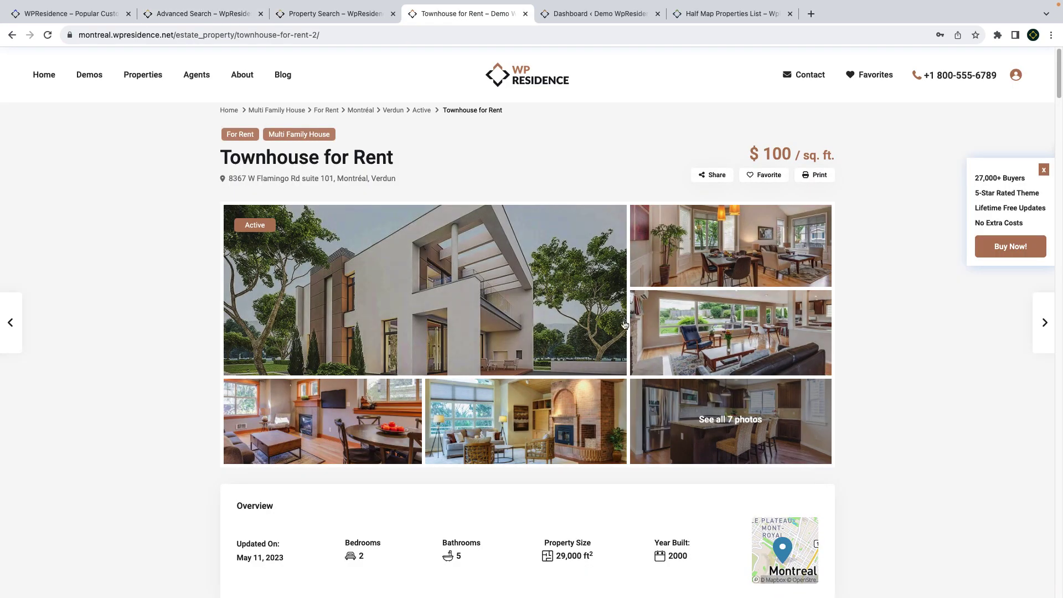
Preview the enlarged location map, disable Map in overview details, and pick agent layout two.
scroll(783, 529, "down", 2)
left_click(797, 455)
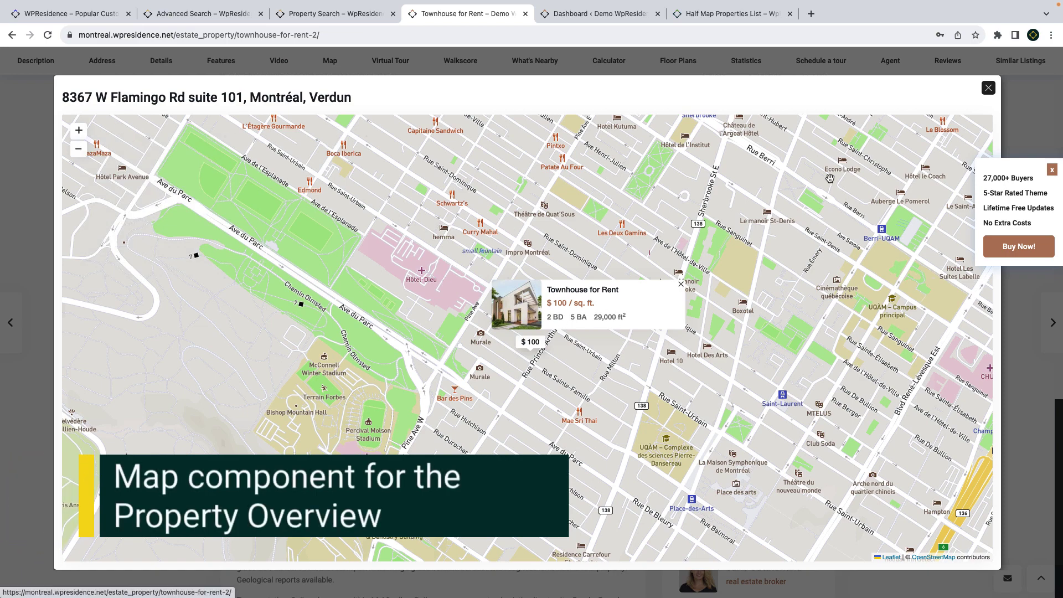
left_click(987, 88)
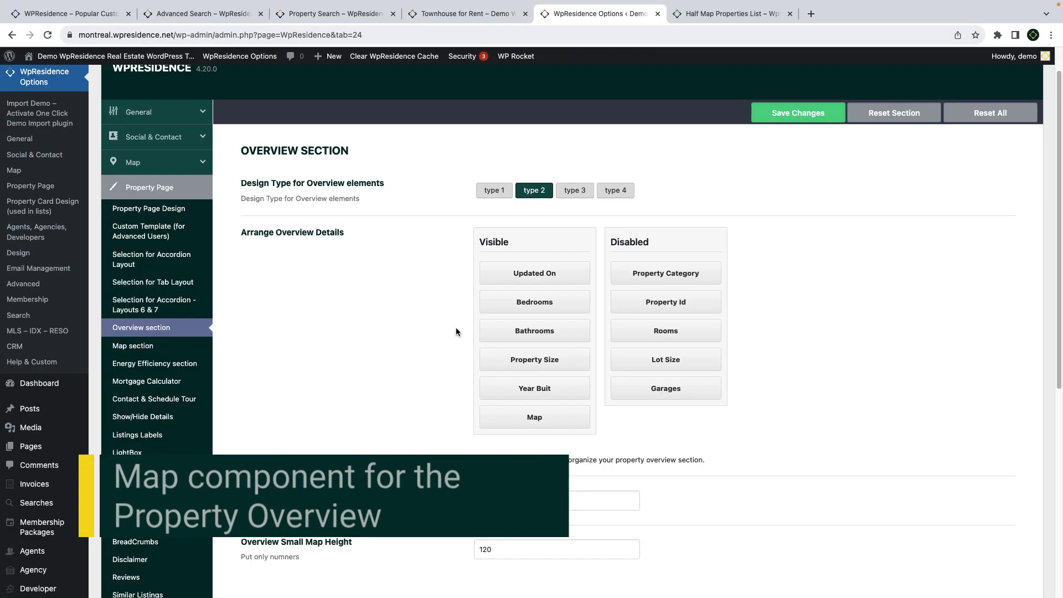
mouse_move(545, 419)
left_mouse_down()
mouse_move(659, 399)
mouse_move(680, 423)
mouse_move(548, 410)
mouse_move(550, 431)
left_mouse_up()
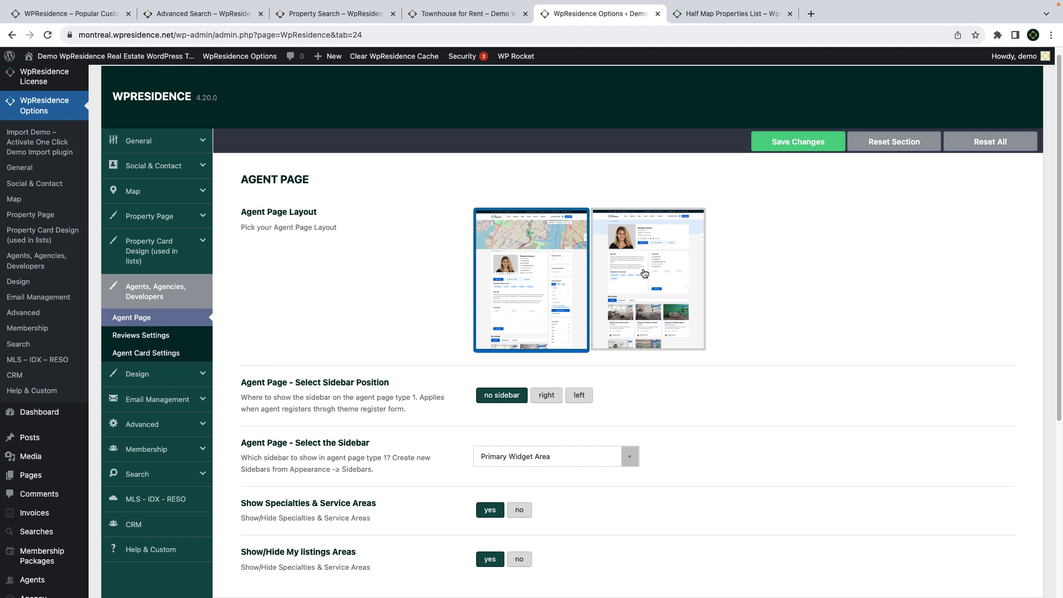
left_click(644, 273)
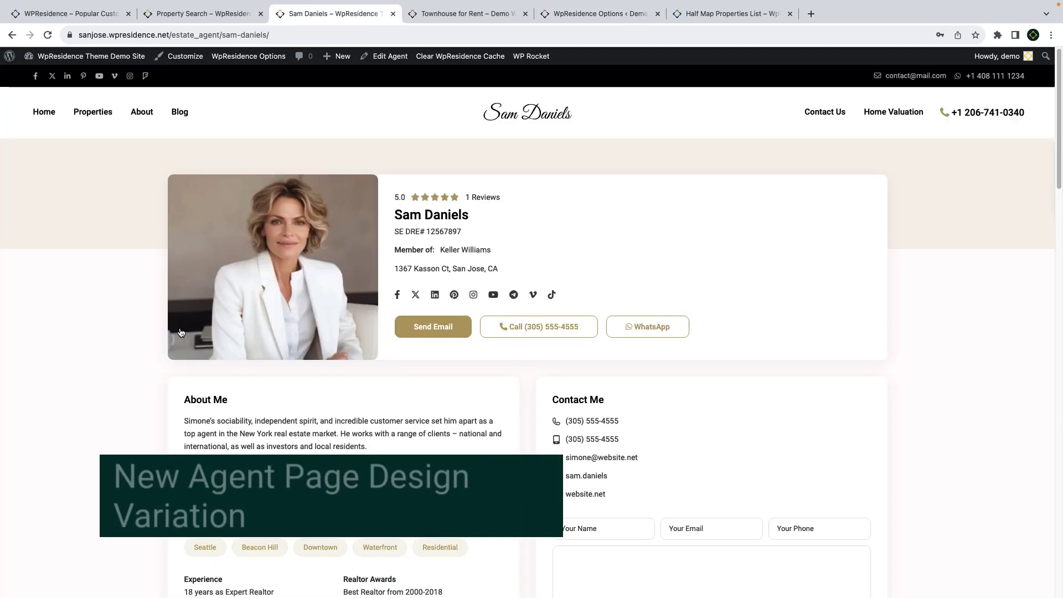
Scroll the agent page to its reviews, then scroll through the theme's Agent Page options.
scroll(239, 318, "down", 10)
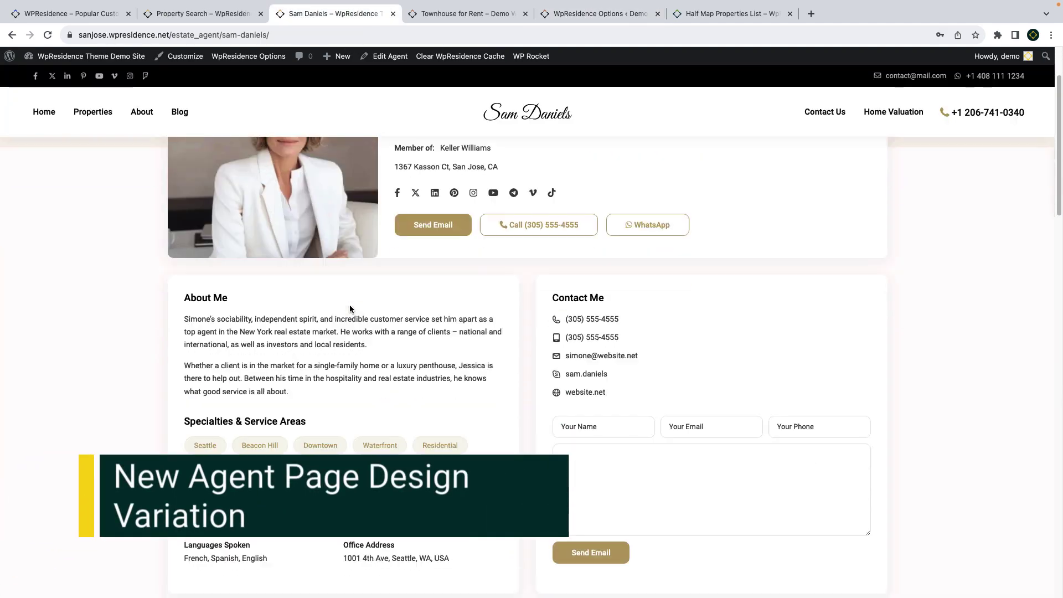
scroll(351, 310, "down", 15)
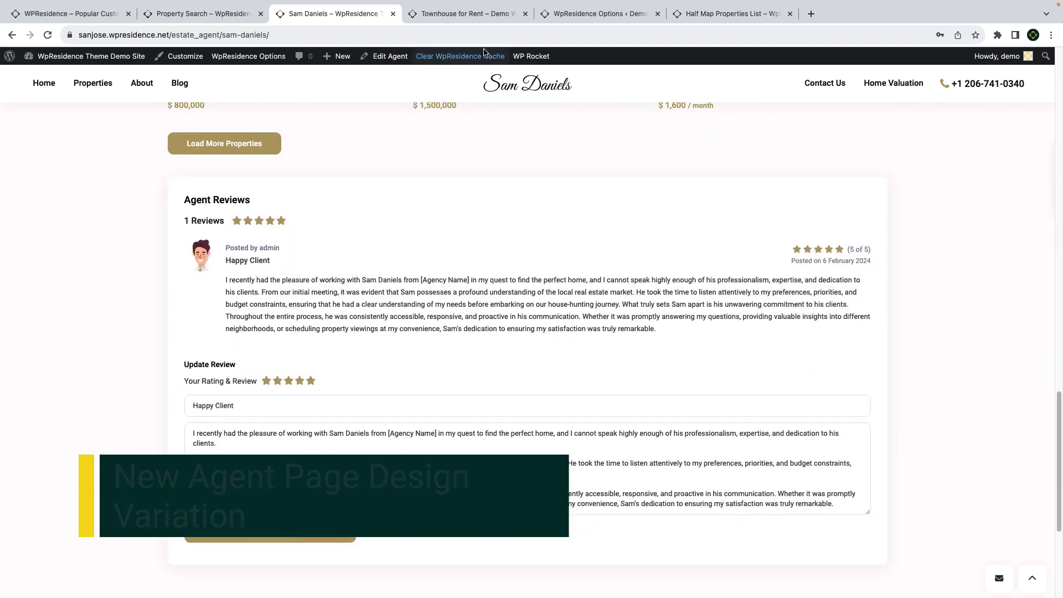
left_click(603, 15)
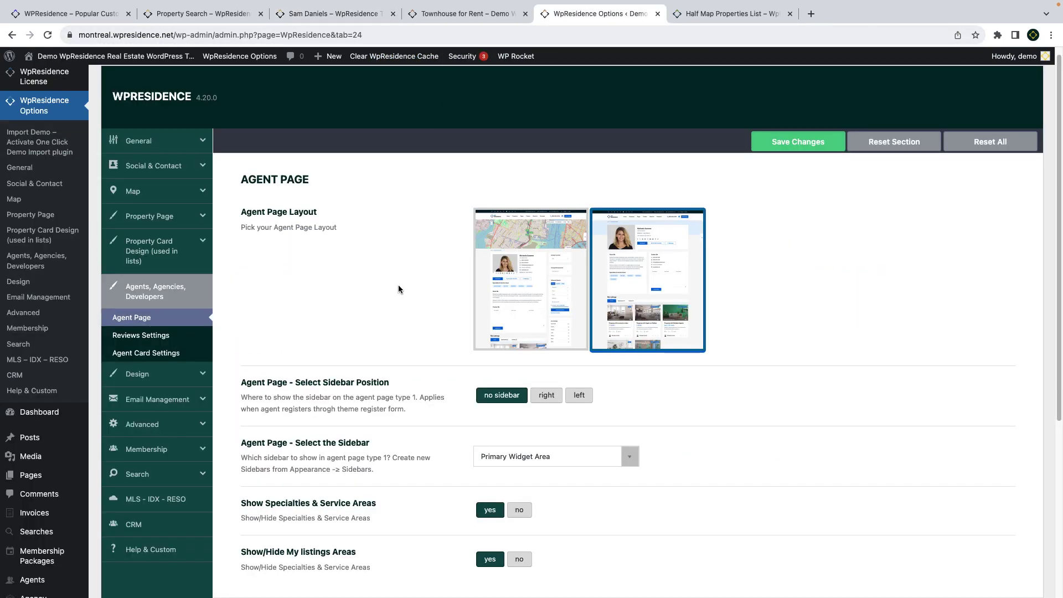
scroll(397, 288, "down", 3)
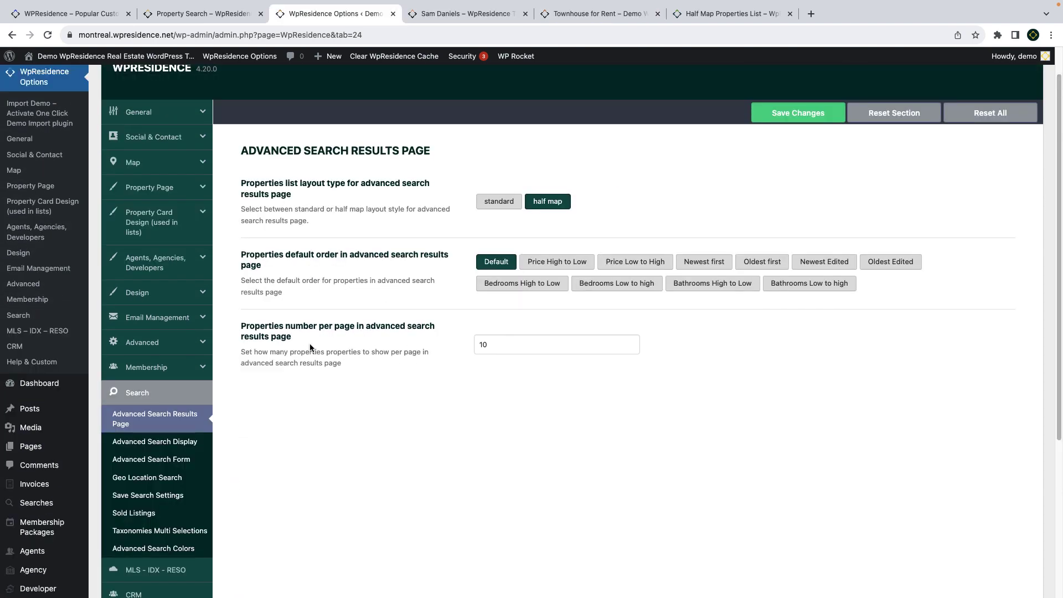
scroll(310, 346, "down", 1)
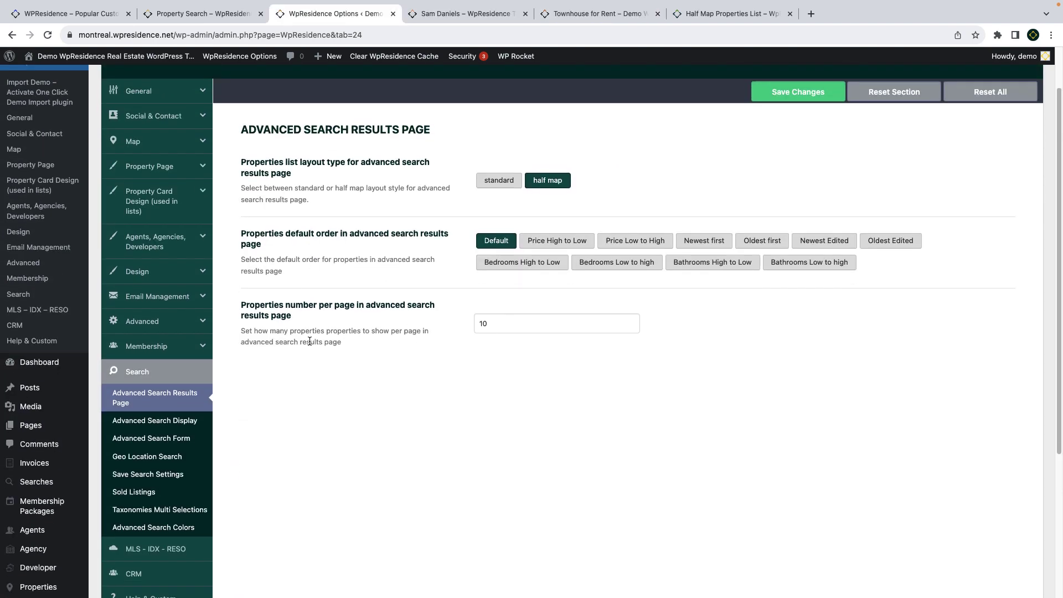
In Advanced Search Form settings, select and then deselect the minimum price dropdown values.
left_click(166, 439)
scroll(449, 358, "down", 16)
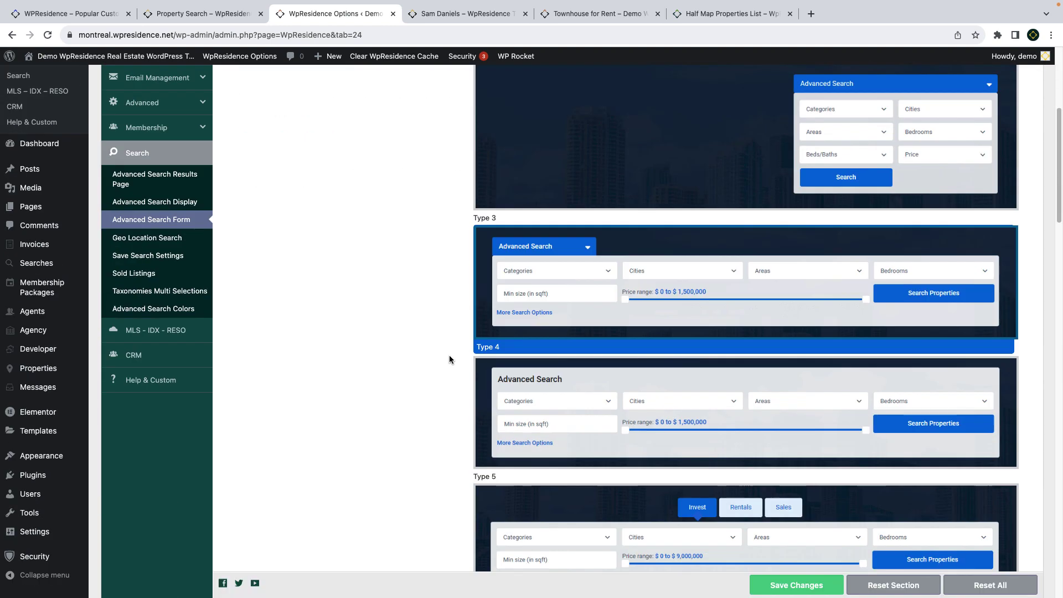
scroll(450, 359, "down", 4)
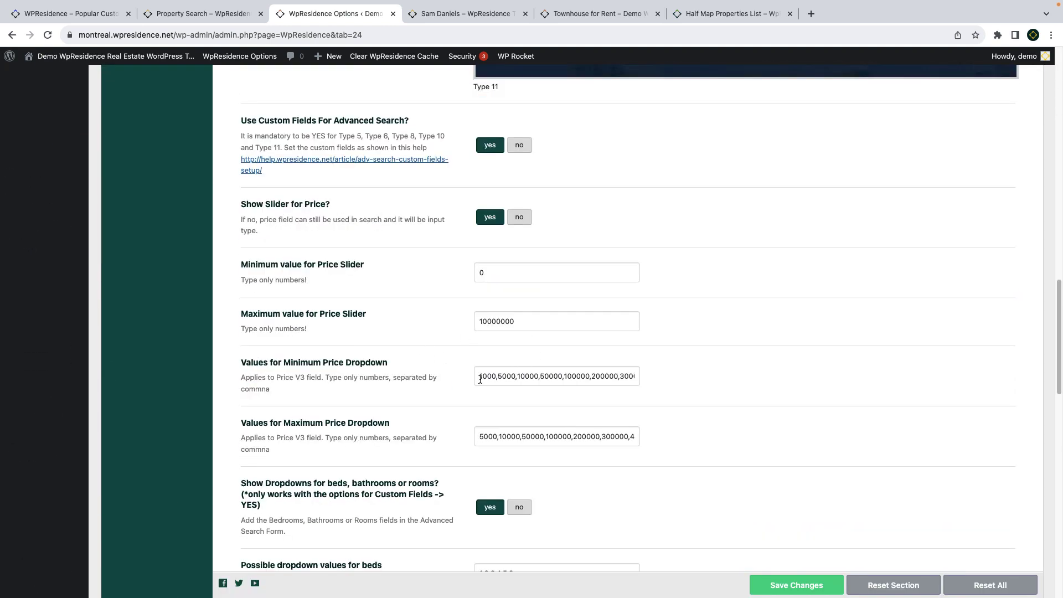
left_click_drag(481, 379, 635, 378)
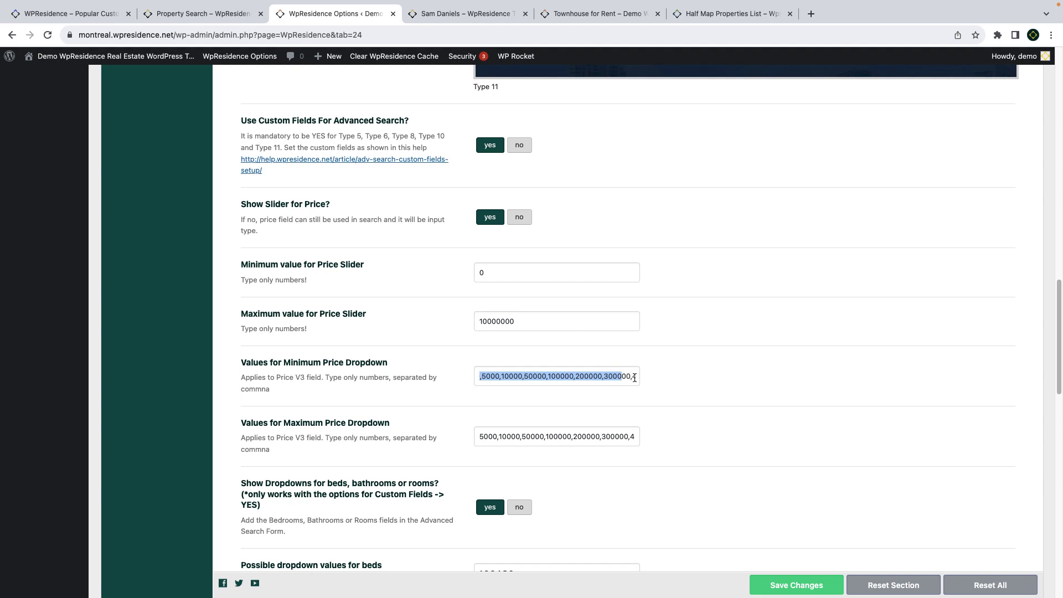
left_click(516, 436)
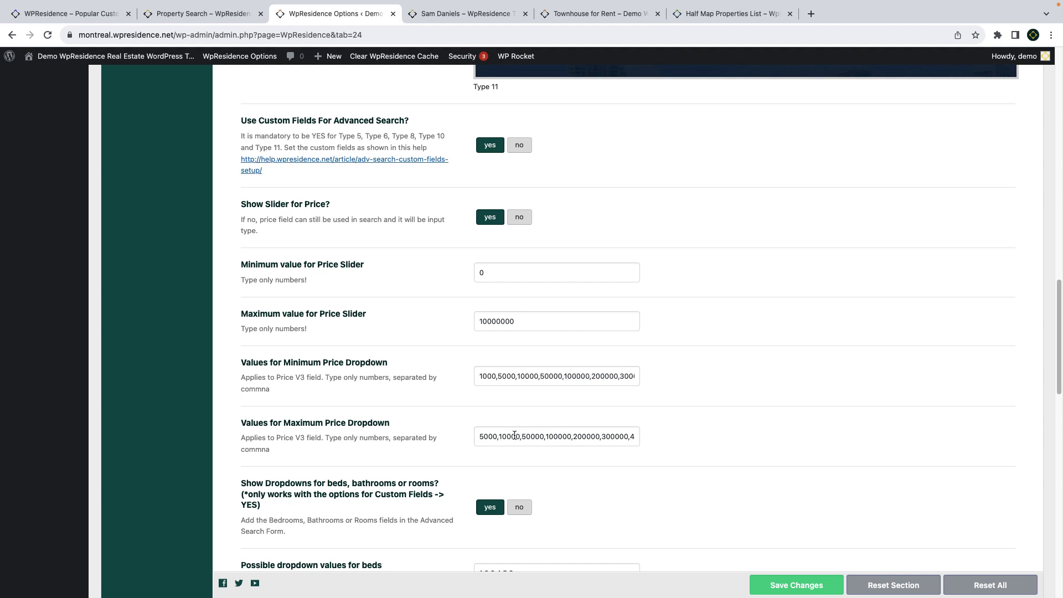
Keep Spot no 7 as beds-baths and set Spot no 8 to property-price-v3.
scroll(514, 436, "down", 3)
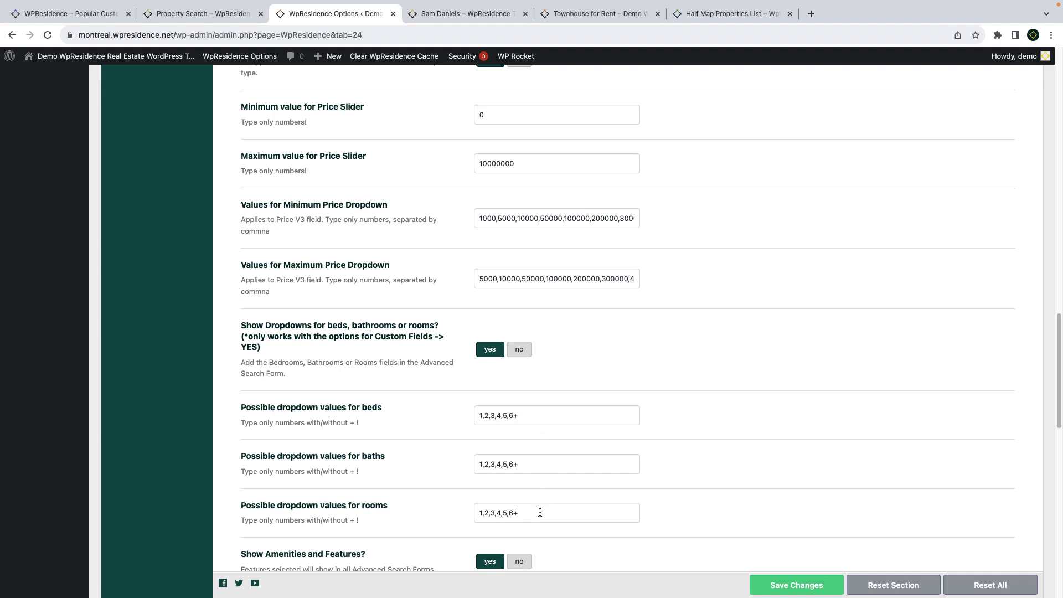
scroll(563, 376, "down", 2)
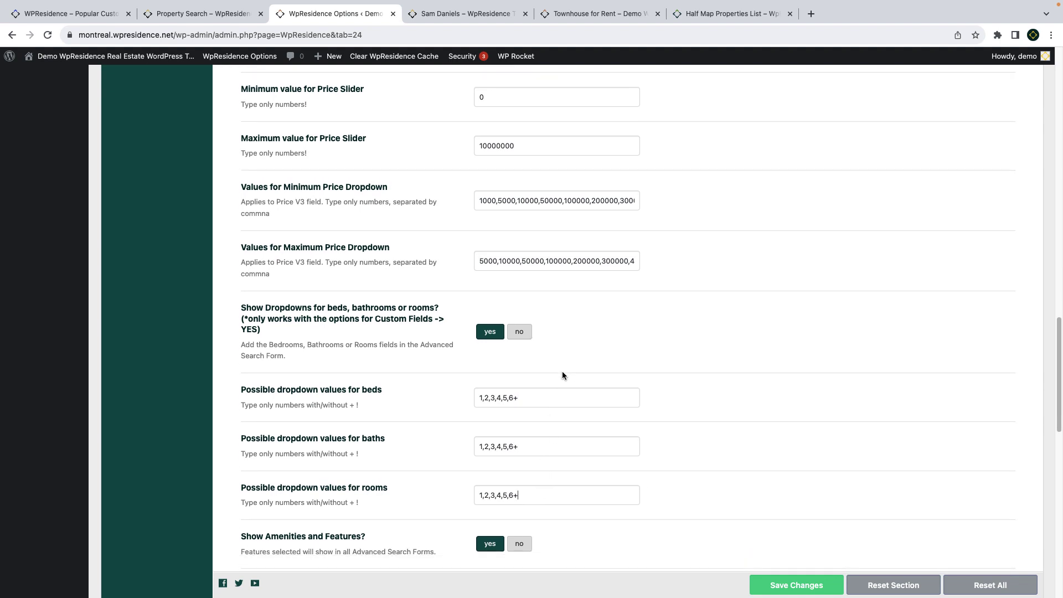
scroll(562, 372, "down", 13)
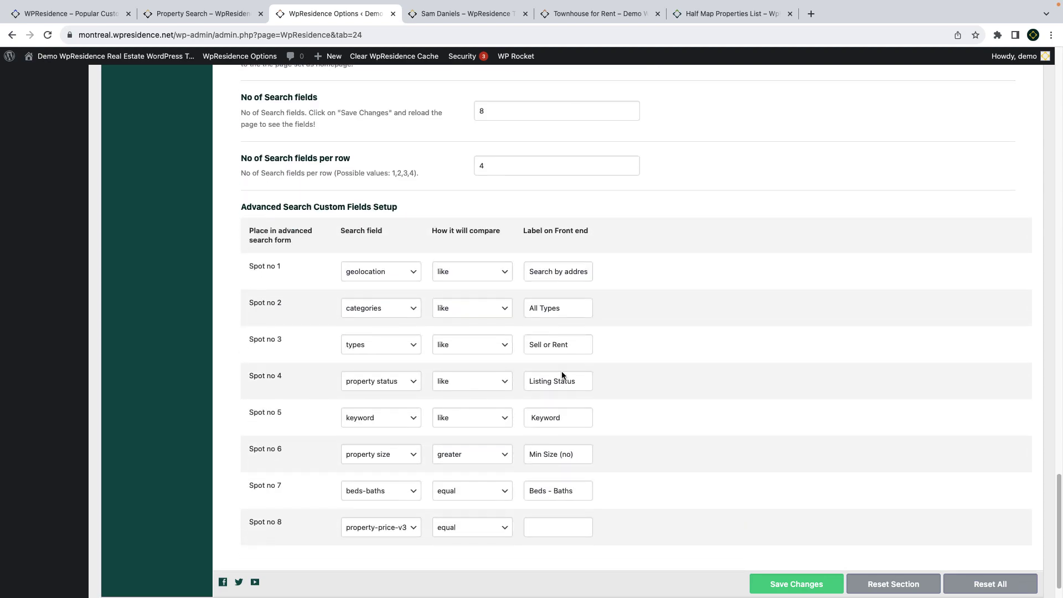
left_click(389, 489)
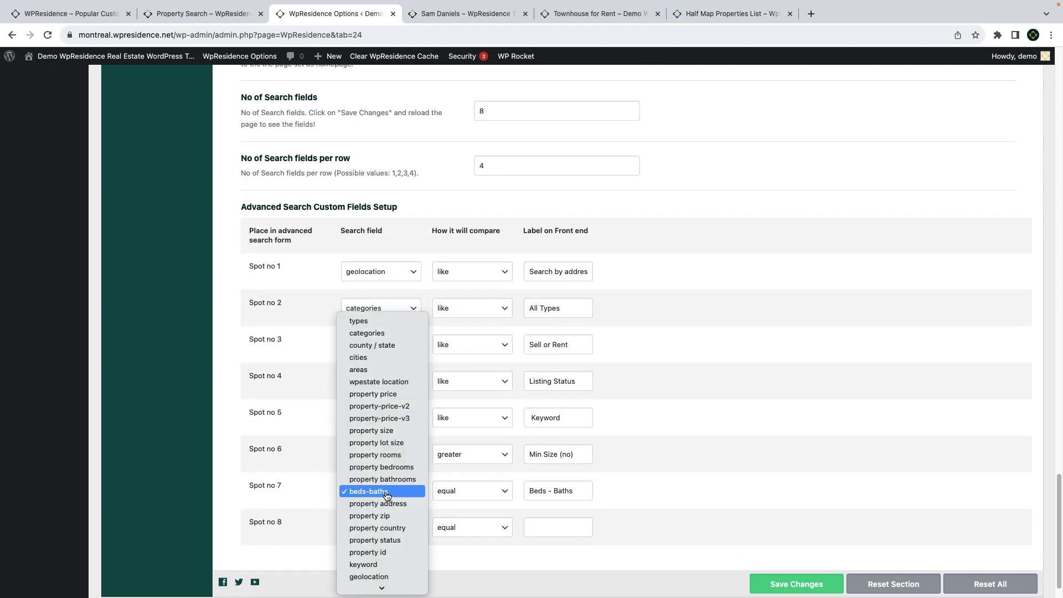
left_click(387, 495)
left_click(388, 528)
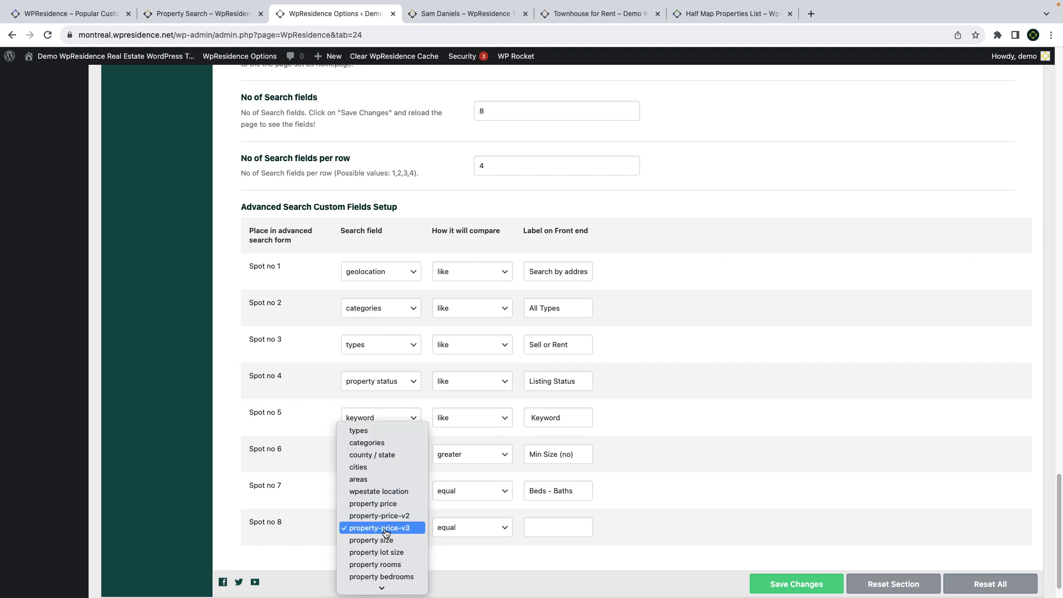
left_click(386, 529)
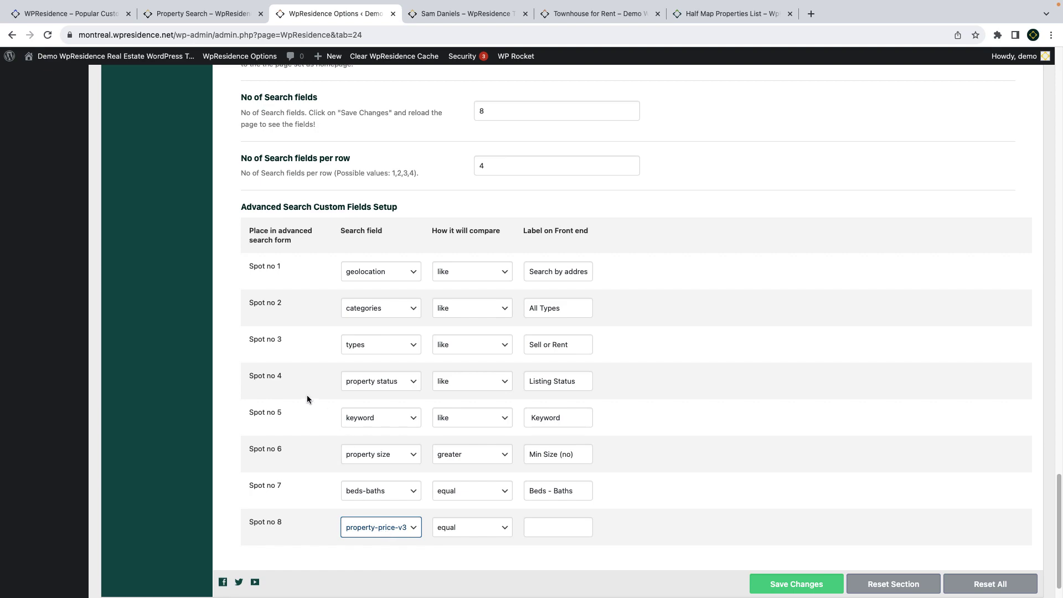
scroll(307, 394, "up", 15)
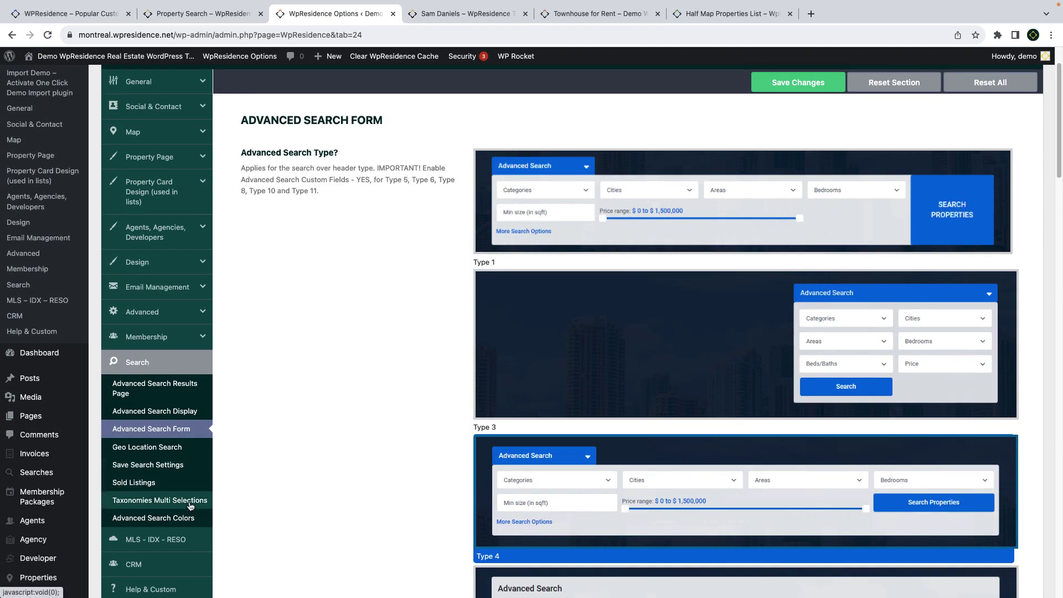
Toggle multiselect search on then off, view Advanced Search Colors, and select the Search Form Builder.
left_click(189, 501)
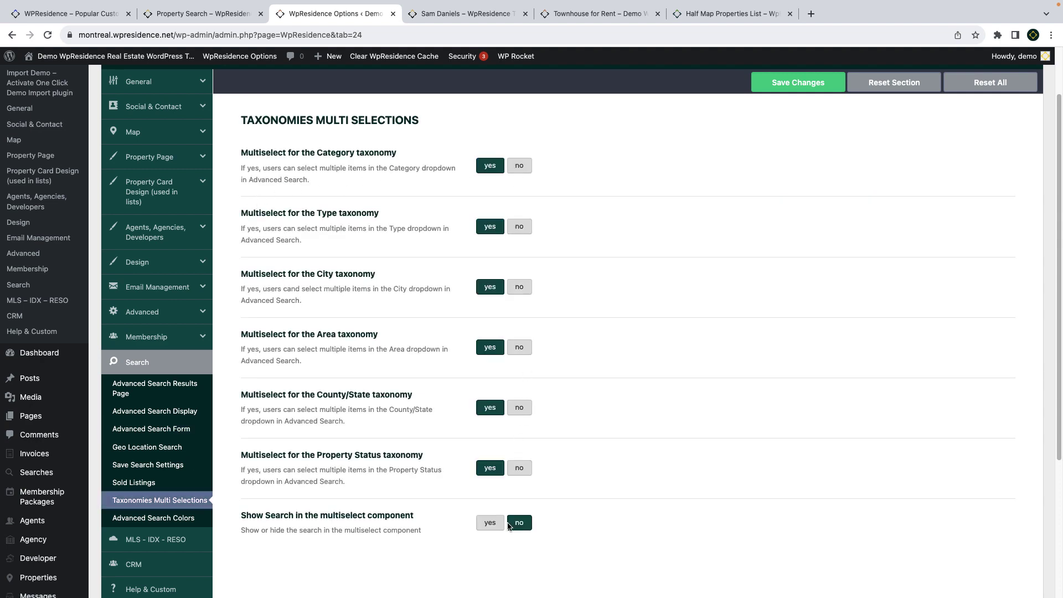
left_click(489, 525)
left_click(516, 530)
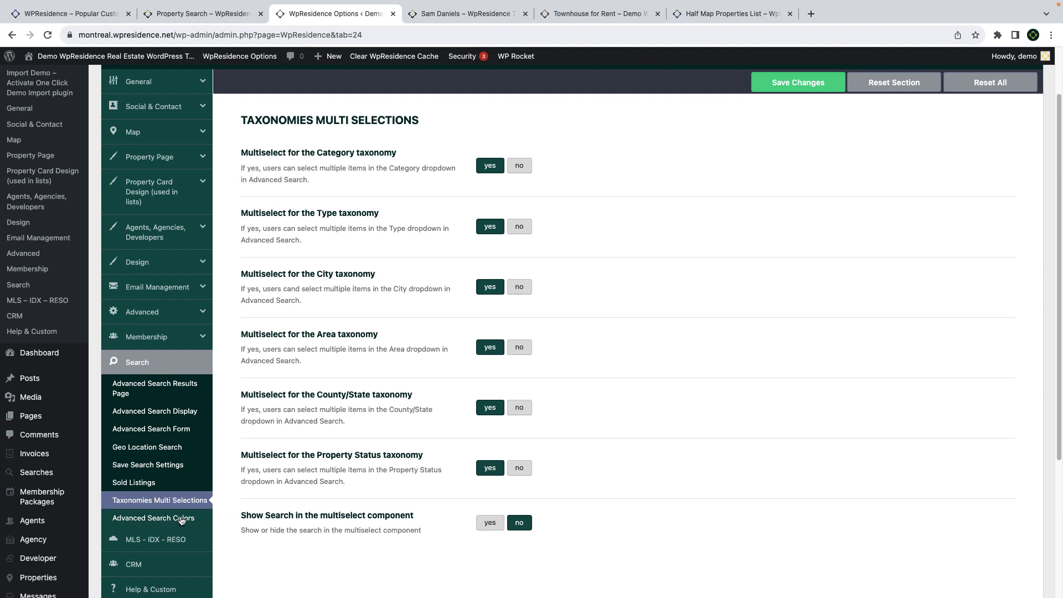
left_click(158, 518)
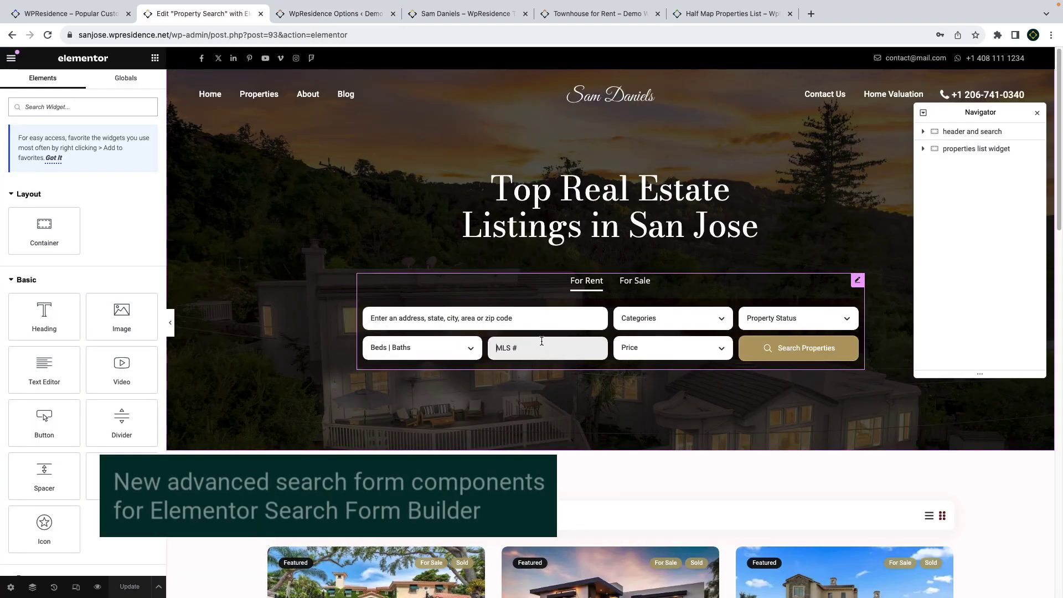
left_click(545, 347)
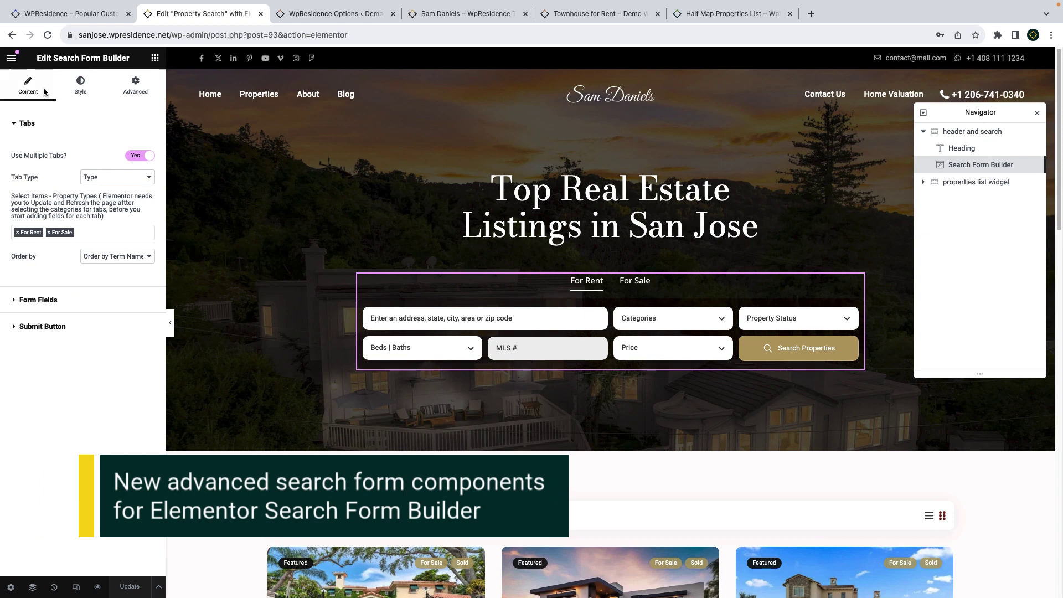
Inspect the Search Form Builder's Price field, keeping its type as price v2.
left_click(40, 300)
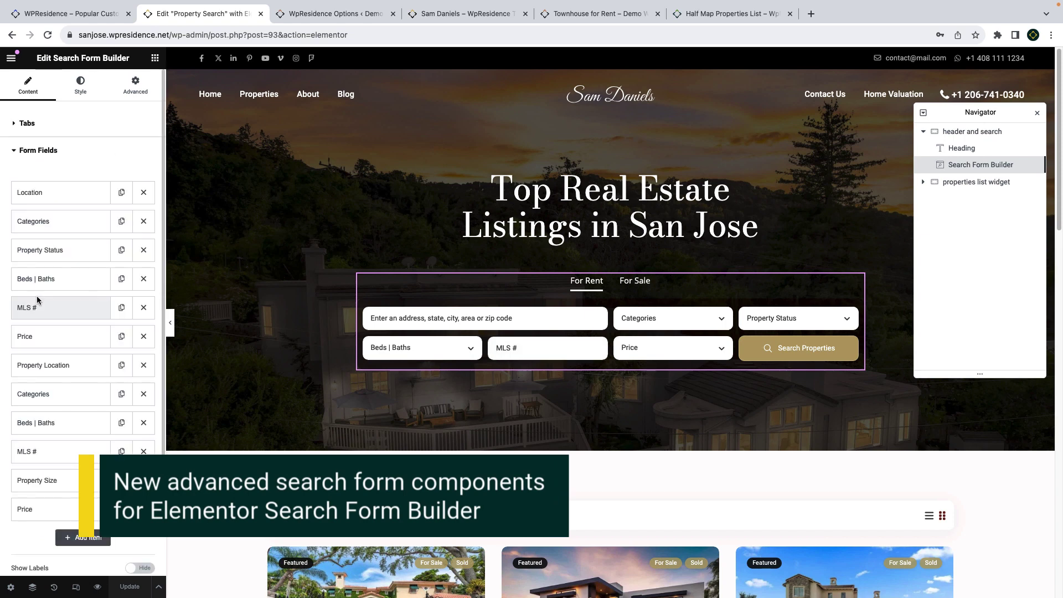
left_click(47, 336)
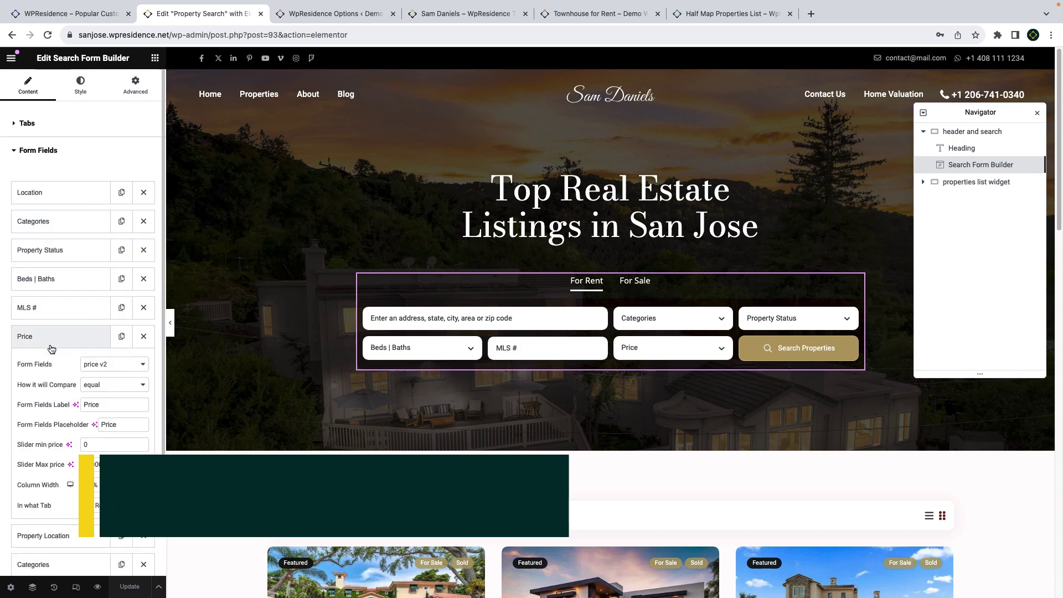
left_click(109, 365)
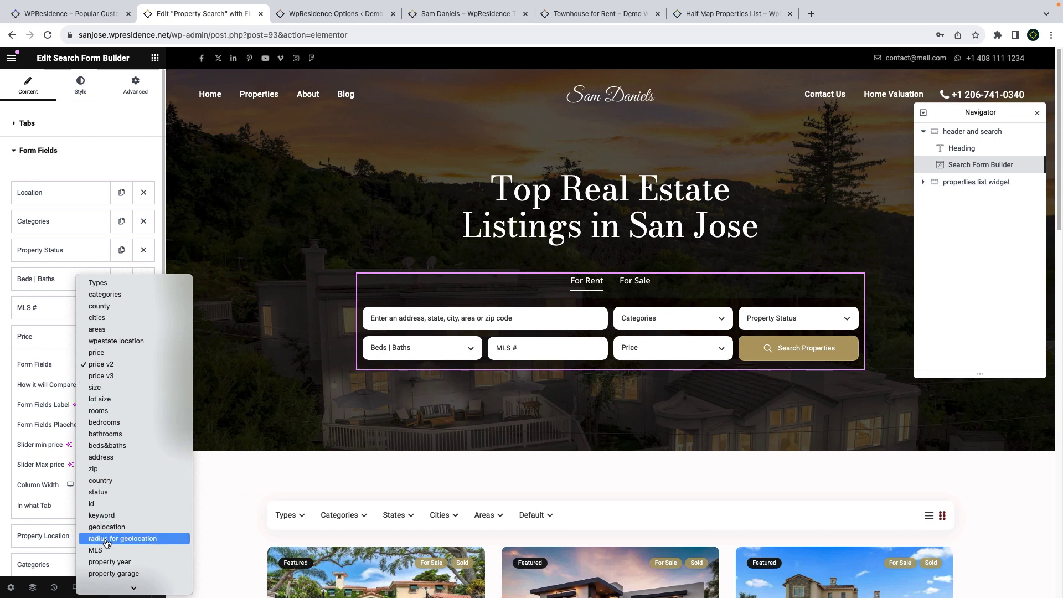
mouse_move(117, 588)
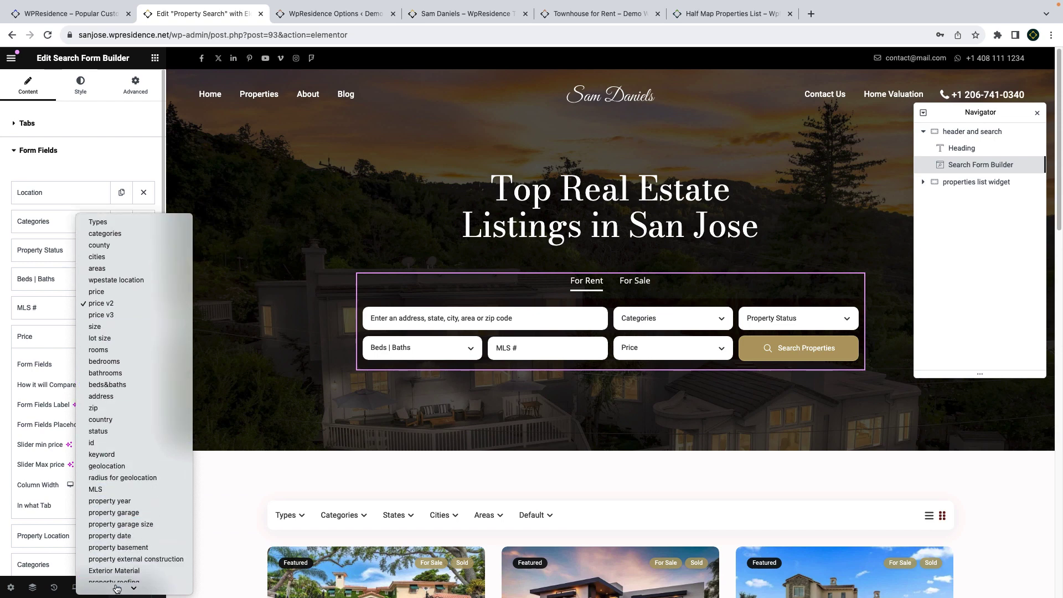
left_click(102, 298)
left_click(50, 337)
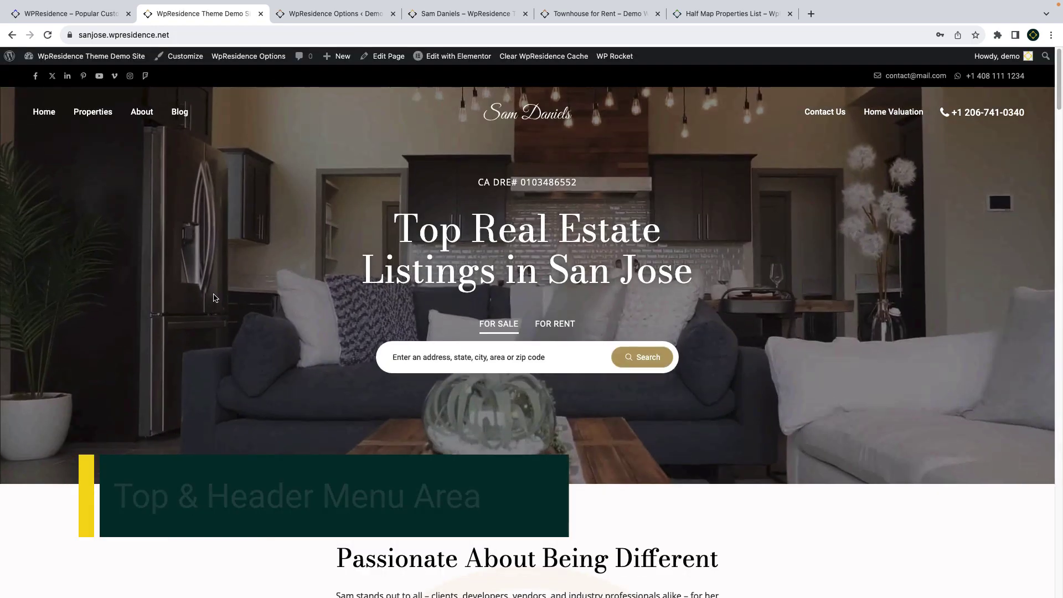
Scroll through the San Jose homepage and the Villa with panoramic view page to Similar Listings.
scroll(214, 297, "down", 6)
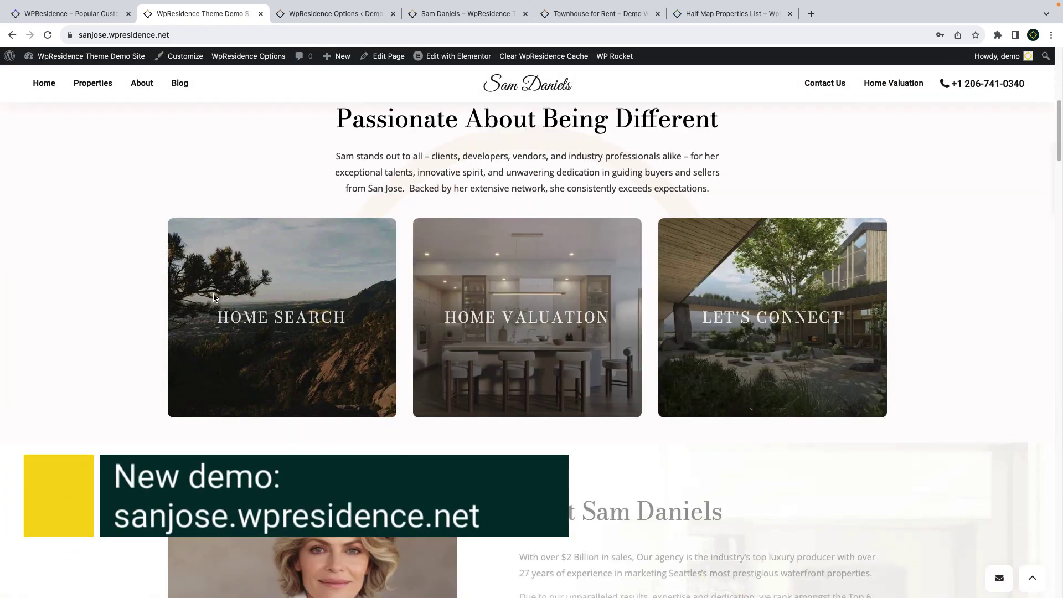
scroll(215, 297, "down", 4)
scroll(215, 297, "down", 7)
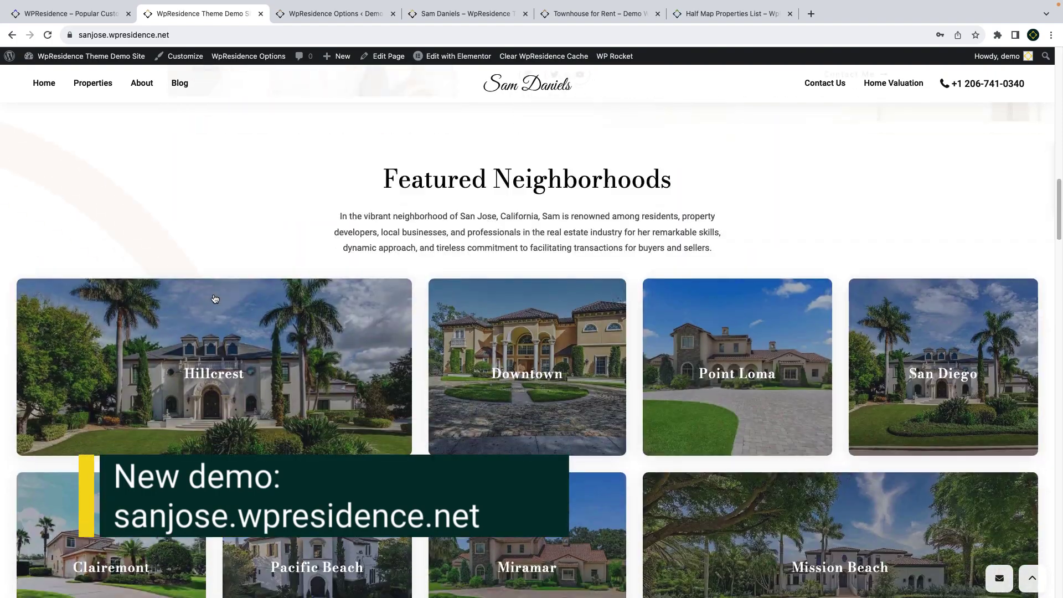
scroll(215, 299, "down", 10)
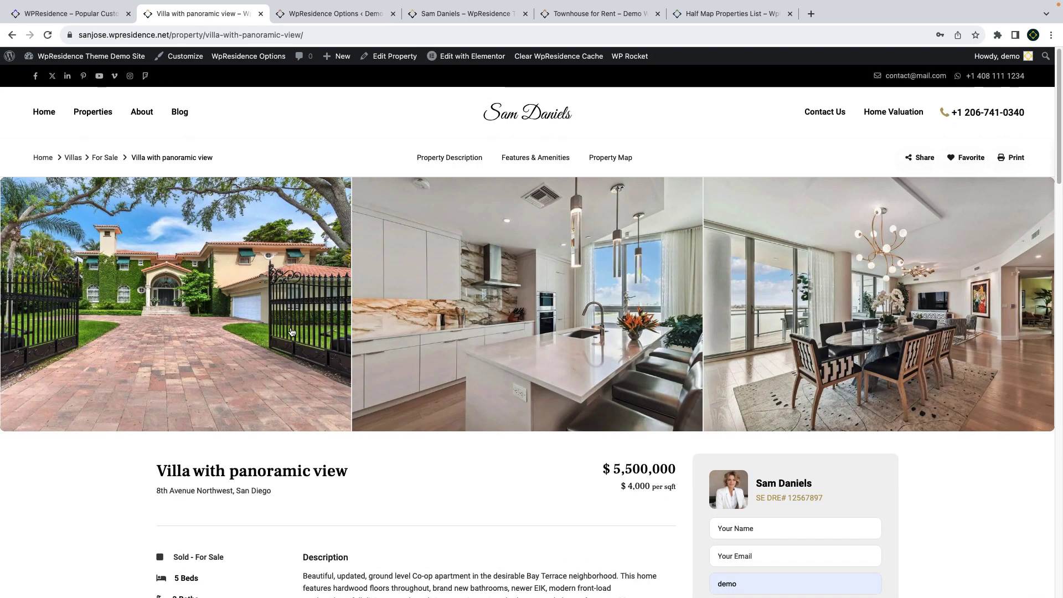
scroll(292, 332, "down", 10)
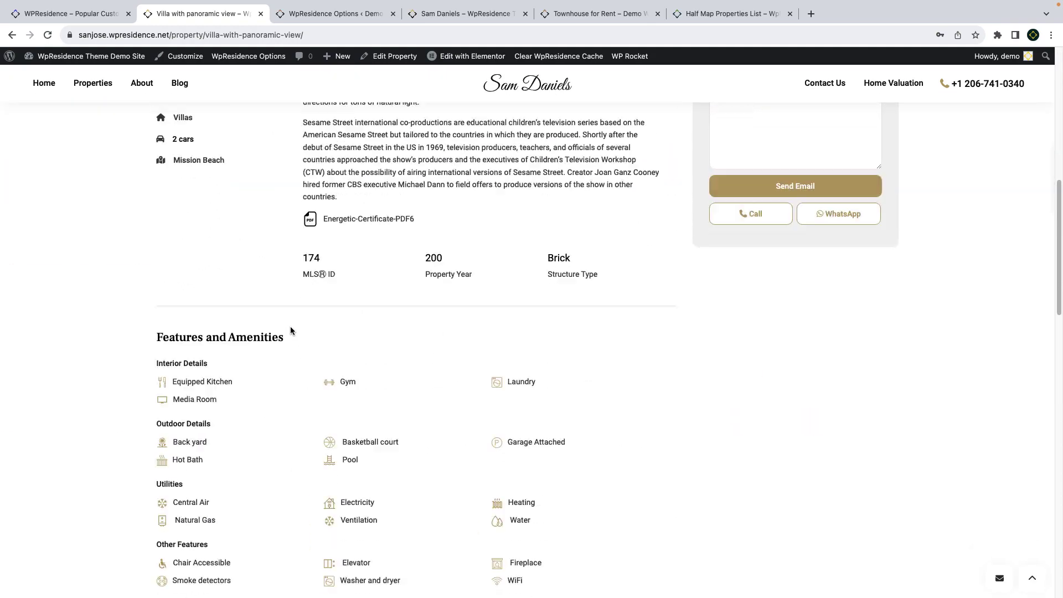
scroll(290, 330, "down", 14)
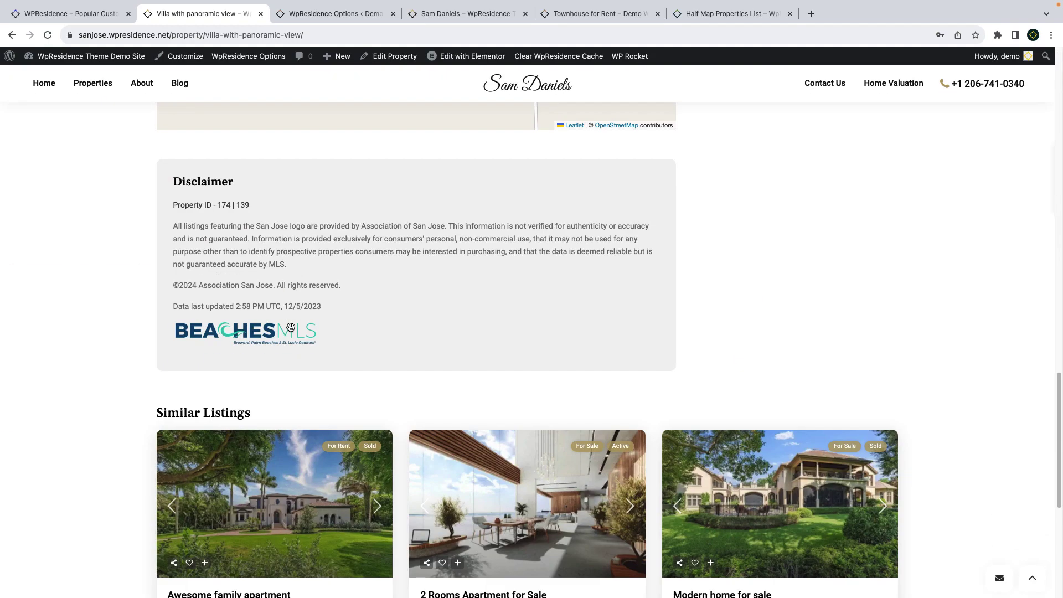
scroll(290, 329, "down", 4)
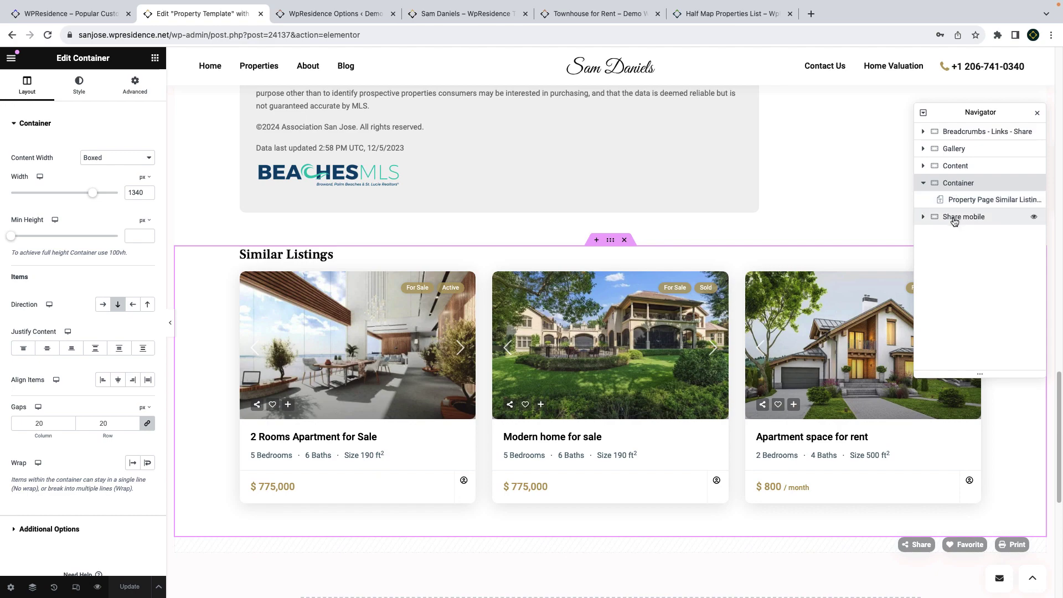
Leave the property template preview and return to the Advanced Search Colors theme options page.
scroll(576, 241, "up", 20)
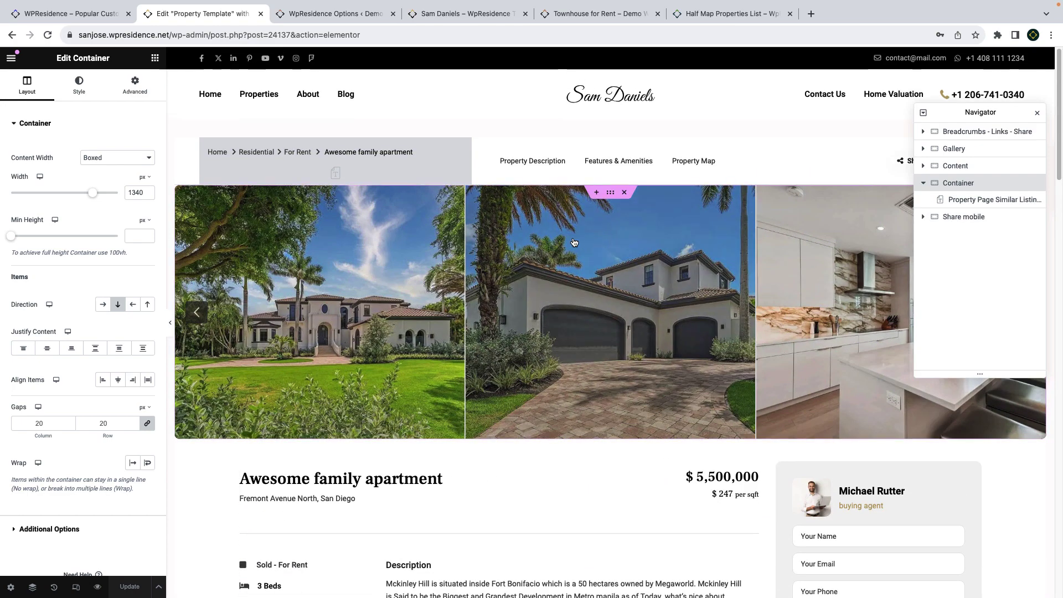
left_click(324, 16)
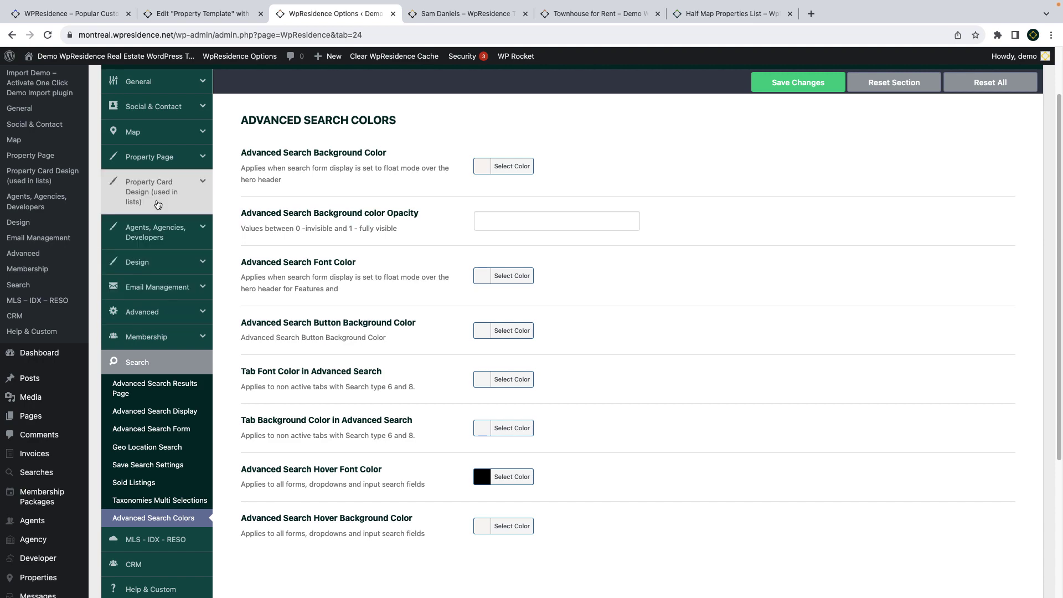
Under Property Page > Custom Template (for Advanced Users), set the custom template to full width.
left_click(158, 204)
left_click(153, 161)
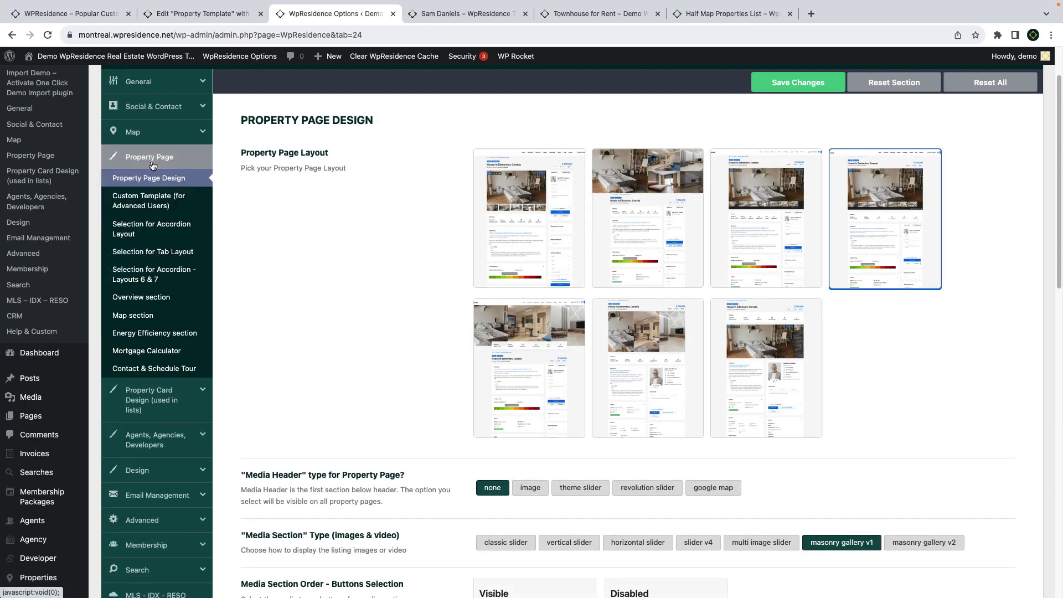
left_click(149, 232)
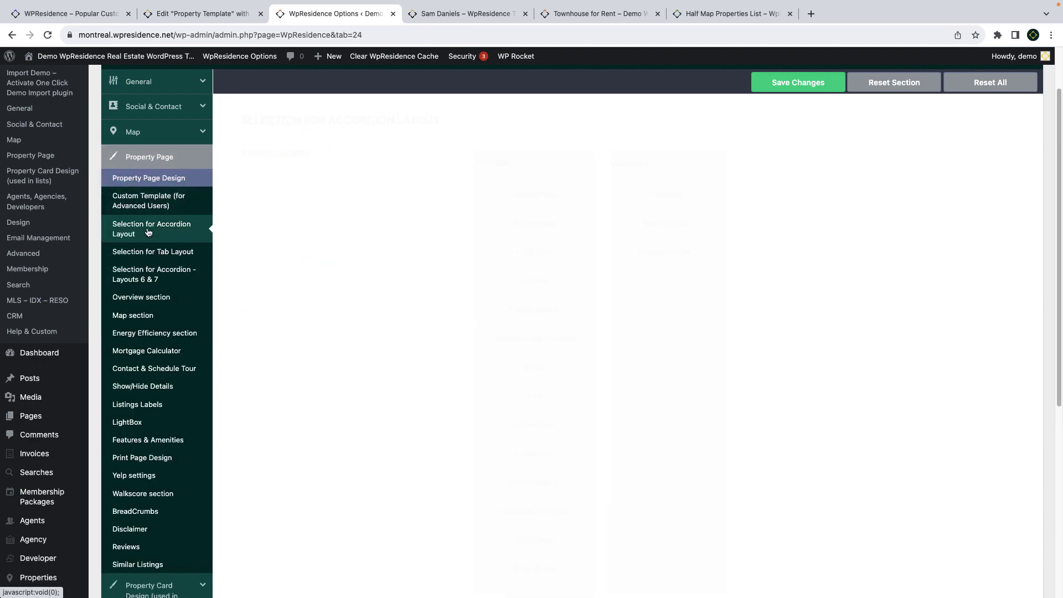
left_click(157, 193)
left_click(488, 238)
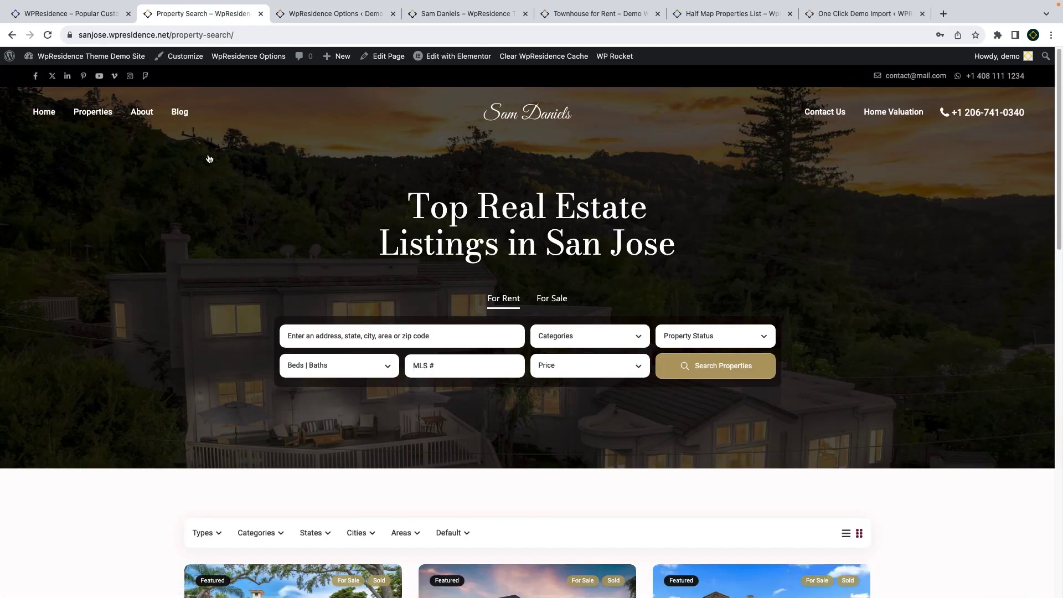
Open the San Jose About us page and scroll through its agent profile, values and team sections.
mouse_move(142, 113)
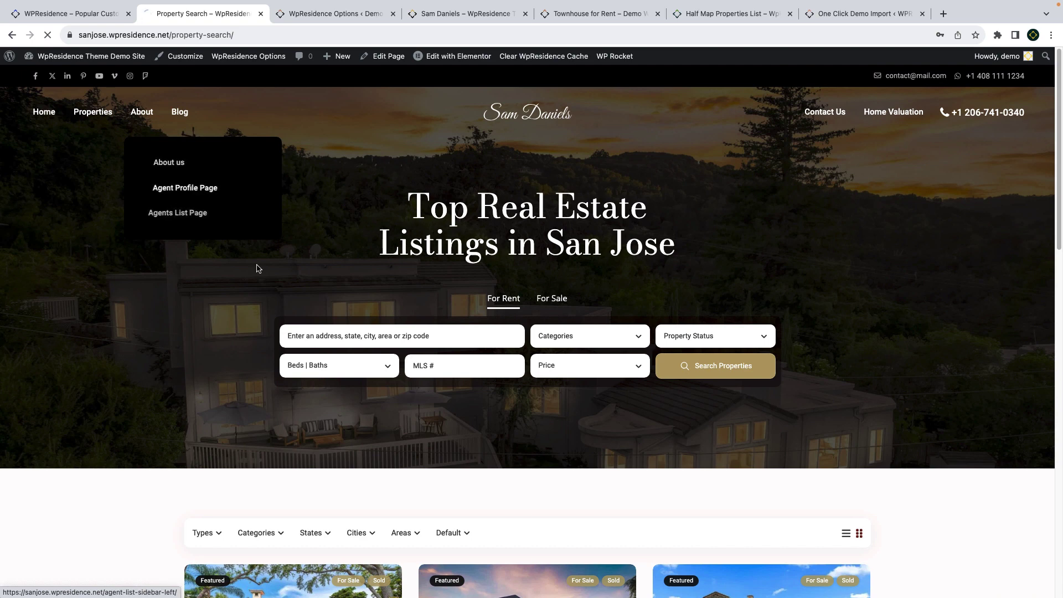
left_click(173, 190)
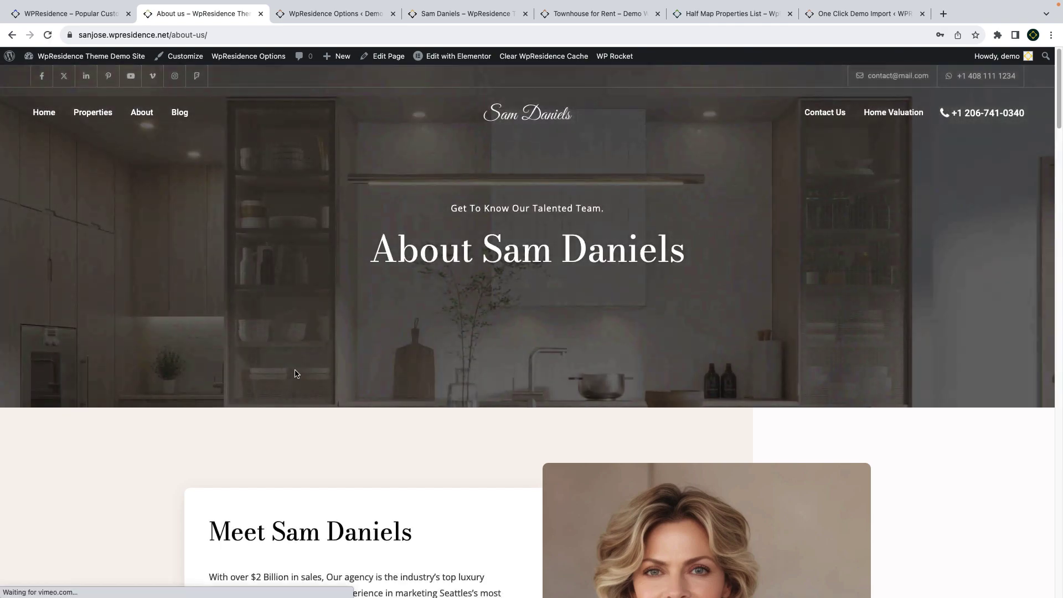
scroll(302, 385, "down", 8)
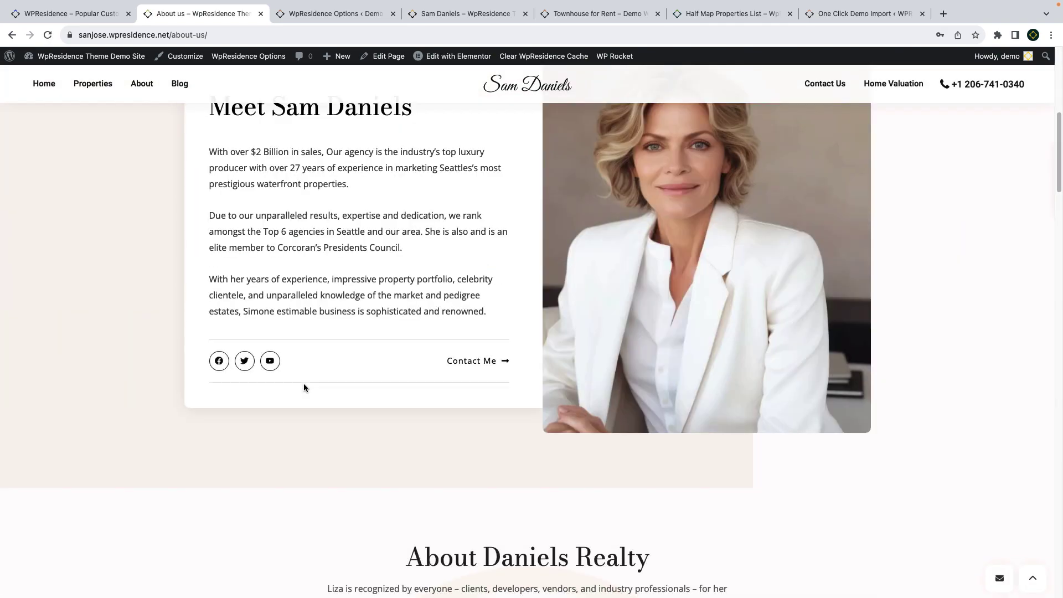
scroll(304, 388, "down", 8)
scroll(304, 387, "down", 4)
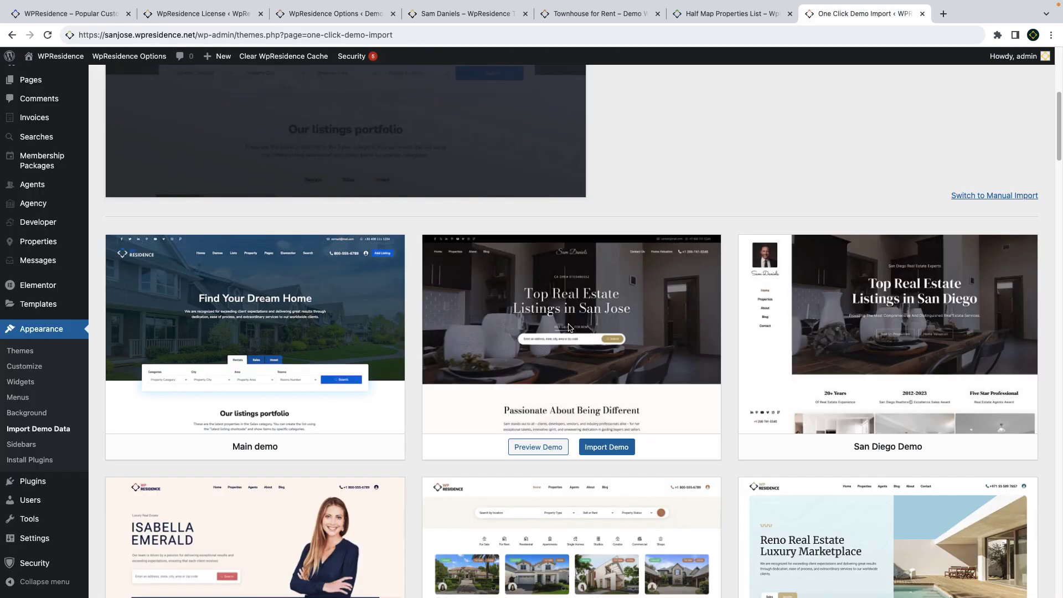
scroll(568, 327, "down", 1)
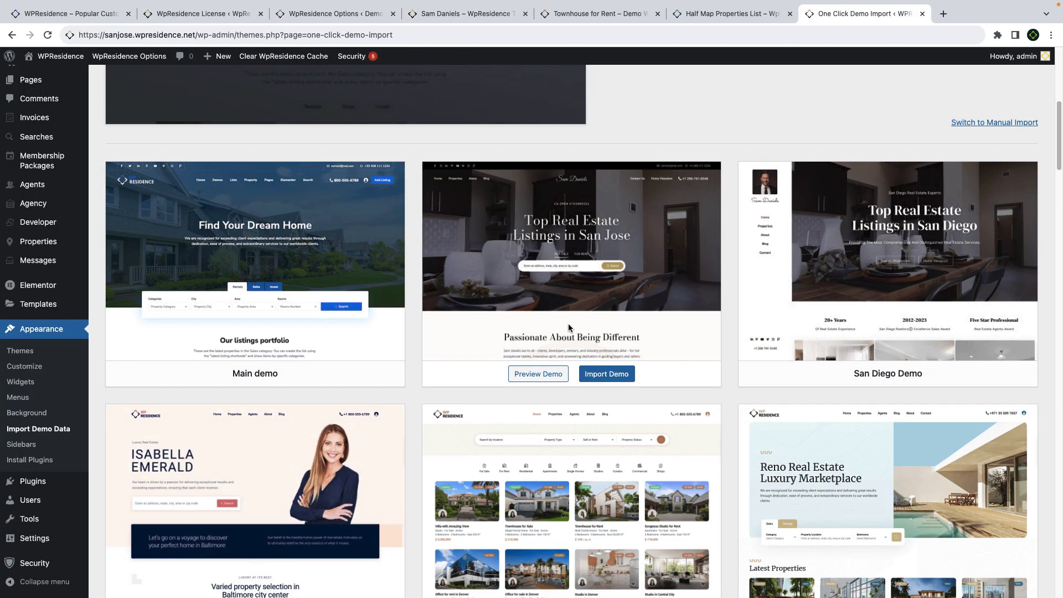
Scroll down the One Click Demo Import grid past the Main, San Jose and San Diego demos.
scroll(568, 327, "down", 3)
scroll(569, 327, "down", 7)
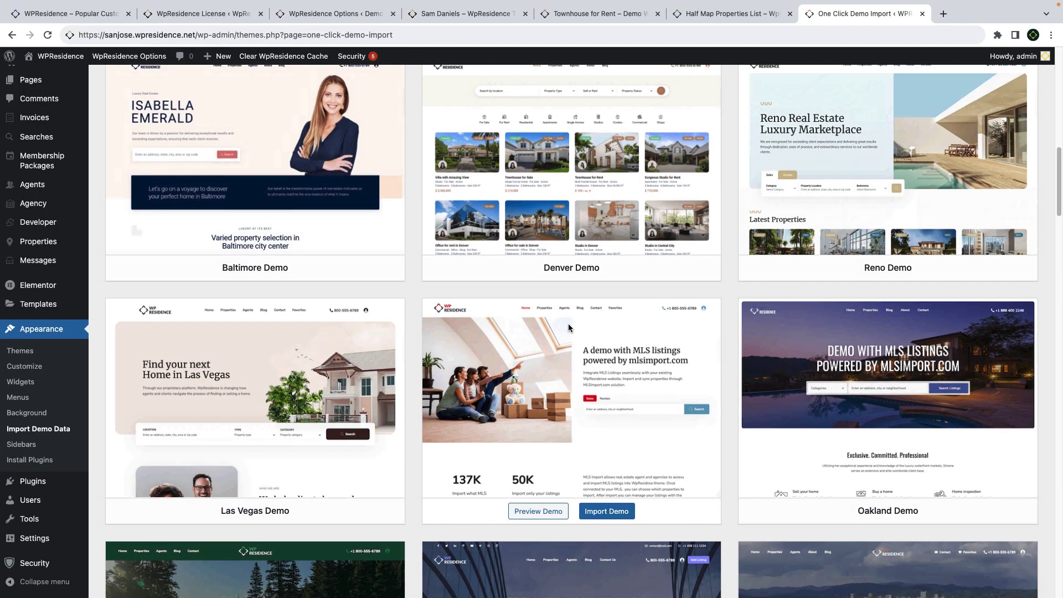
scroll(568, 327, "down", 4)
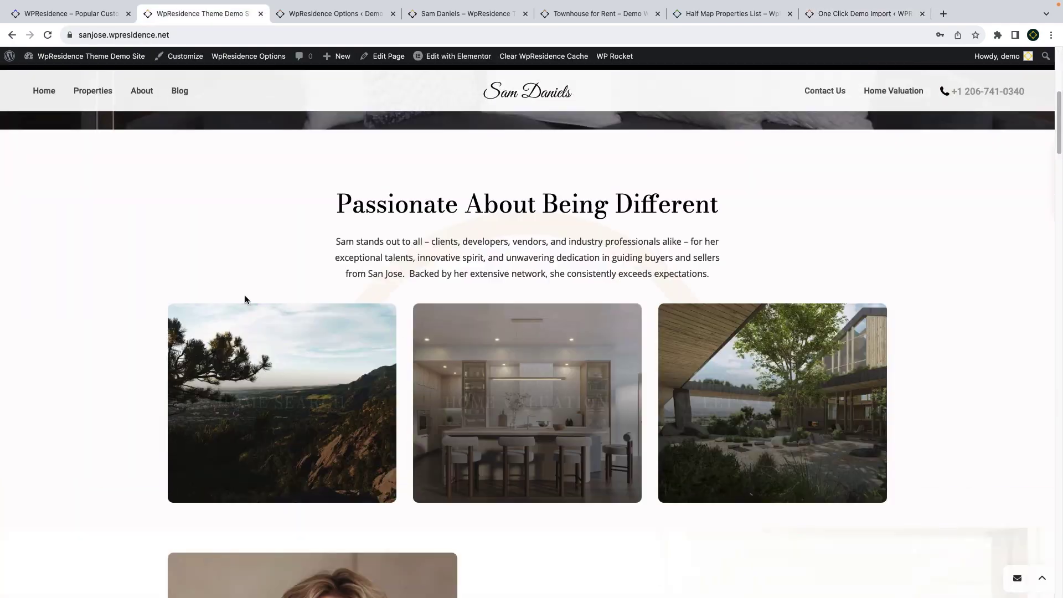
scroll(245, 295, "down", 4)
scroll(247, 325, "down", 20)
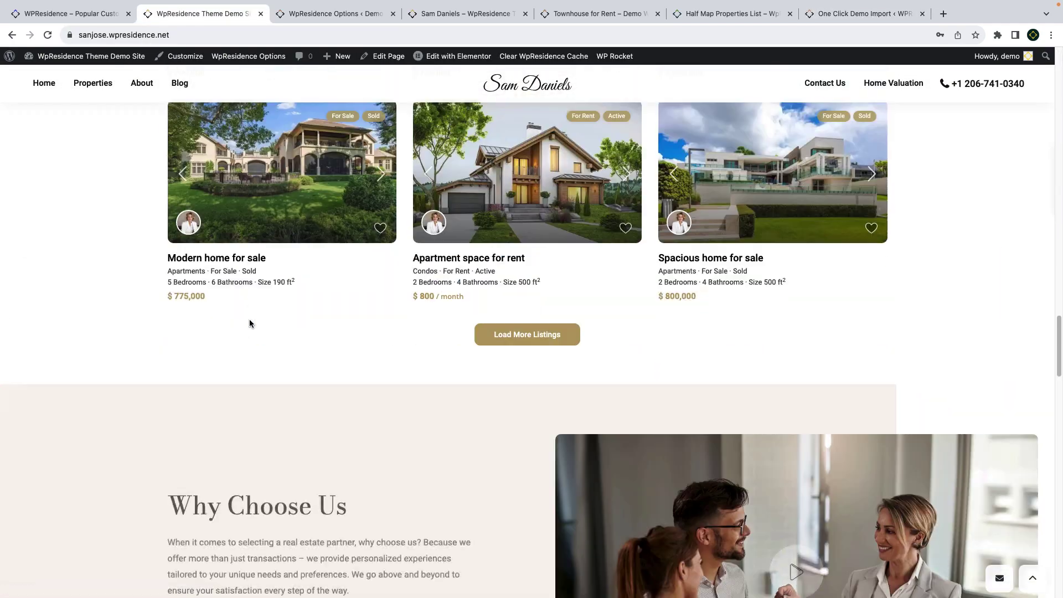
scroll(249, 324, "down", 4)
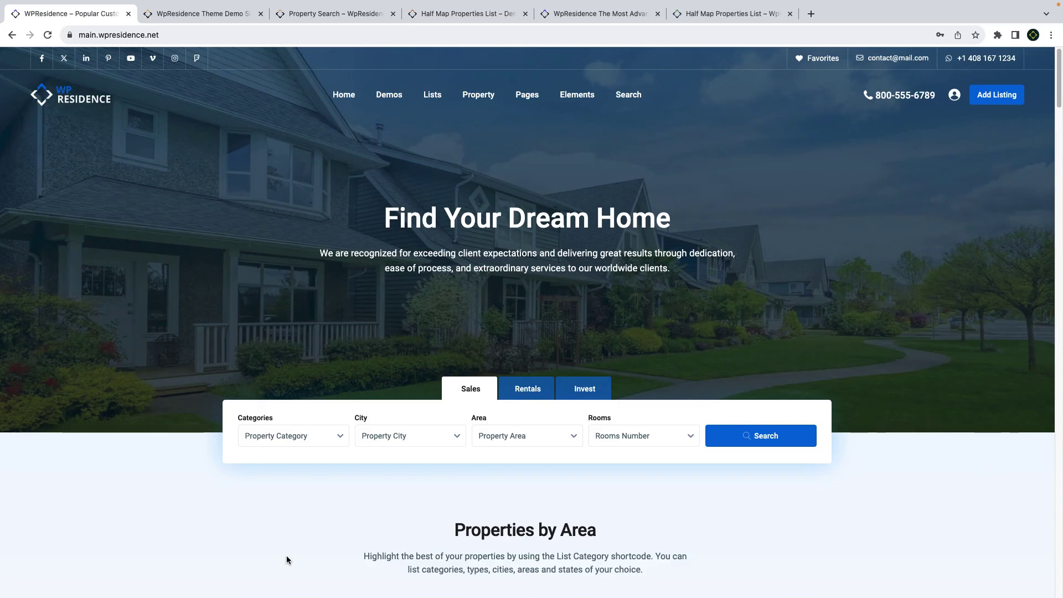